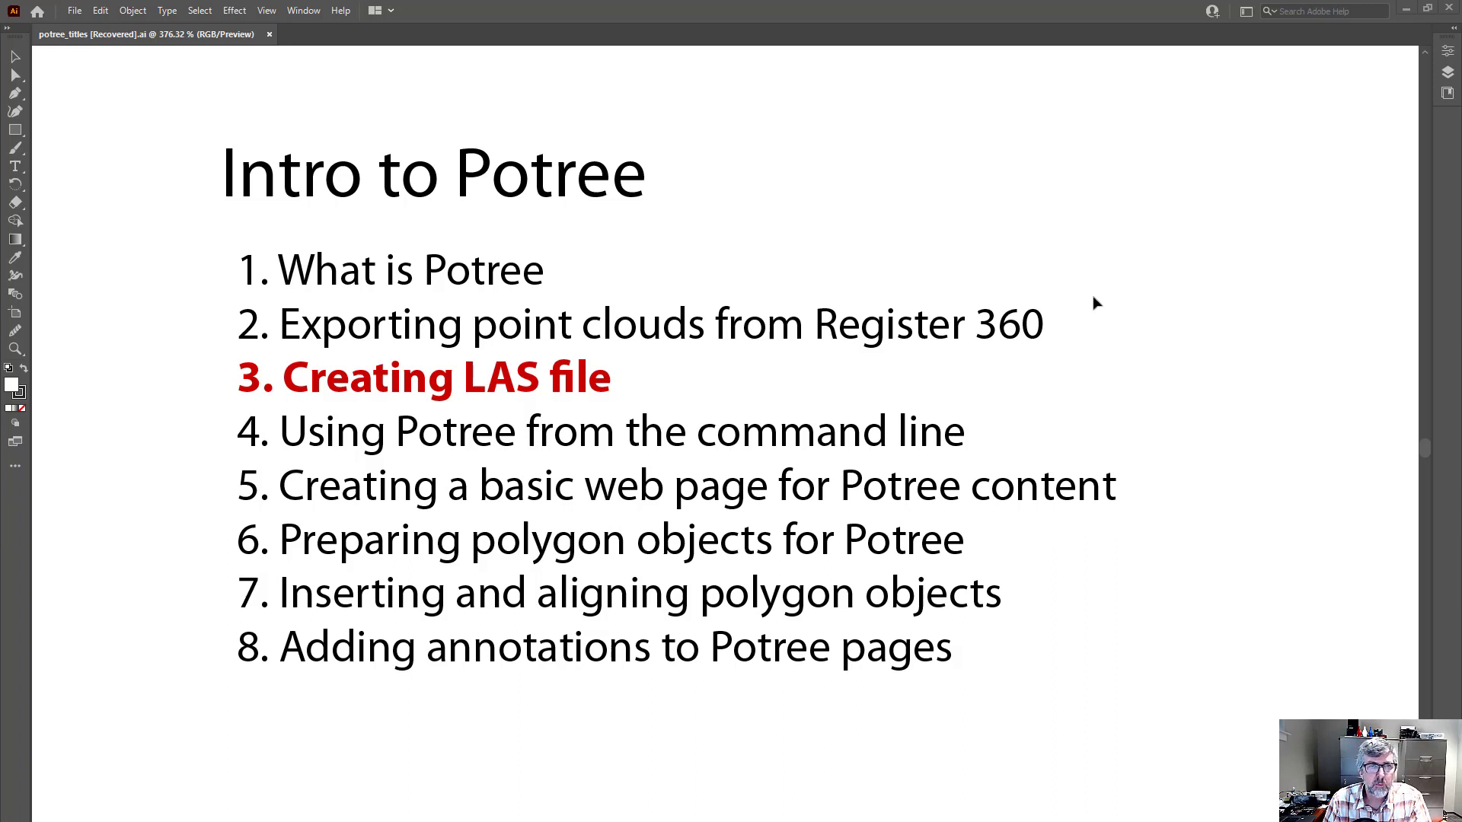
Deselect the numbered topic list on the Intro to Potree title slide.
click(1011, 357)
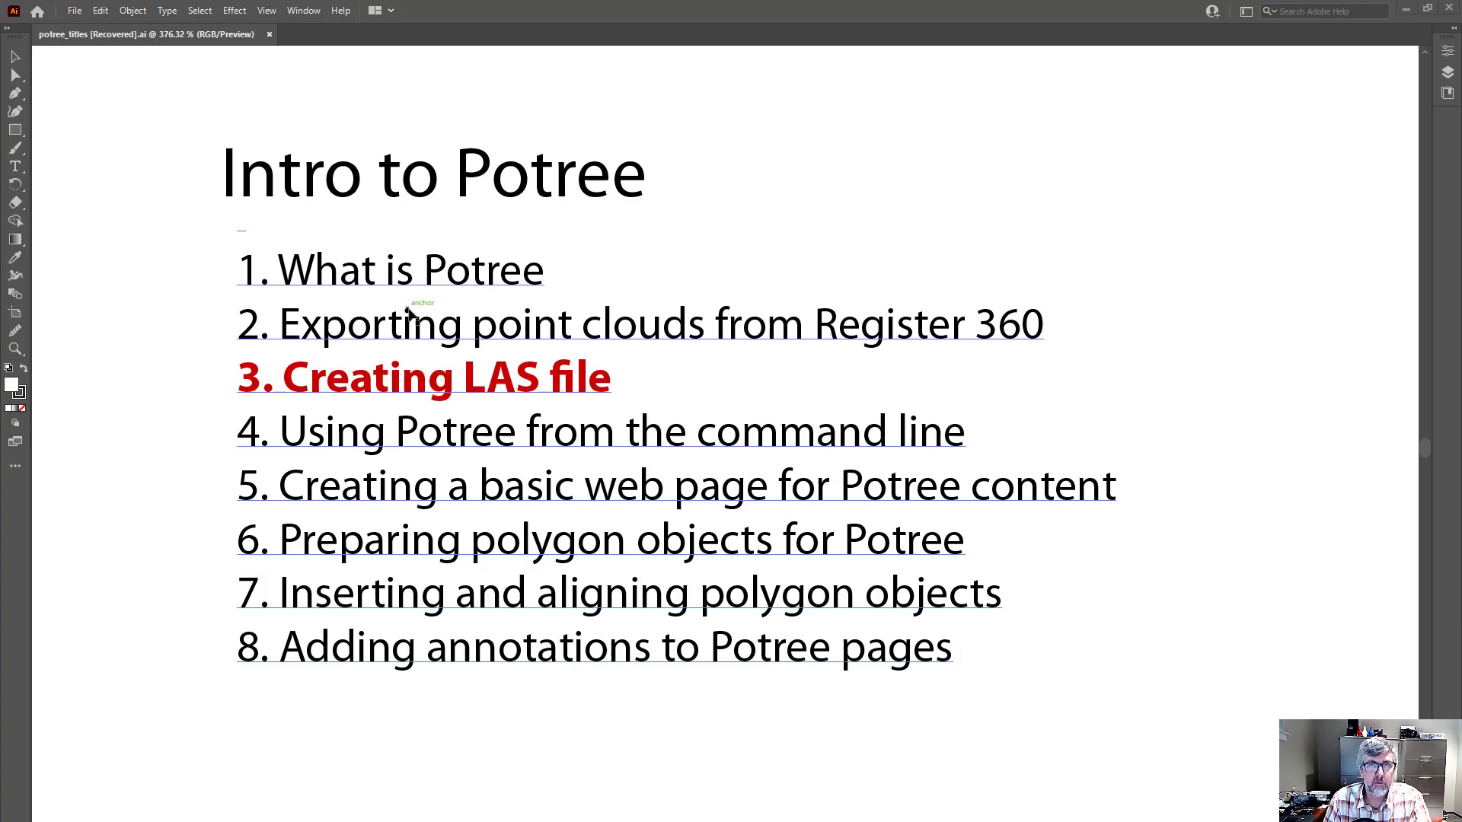
click(376, 233)
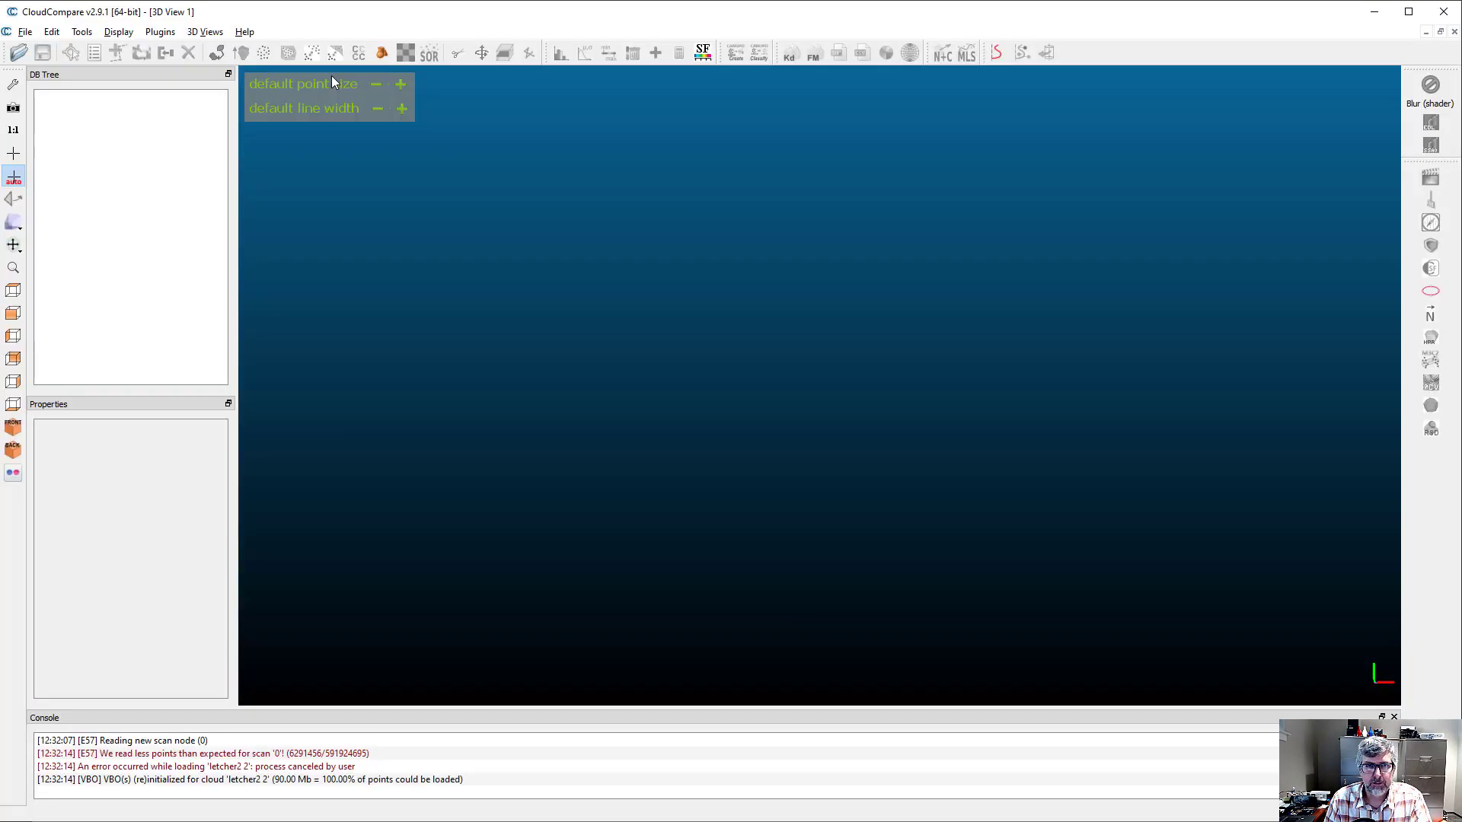
Open the letcher2 2.e57 scan from D:\export_test\test.
click(24, 32)
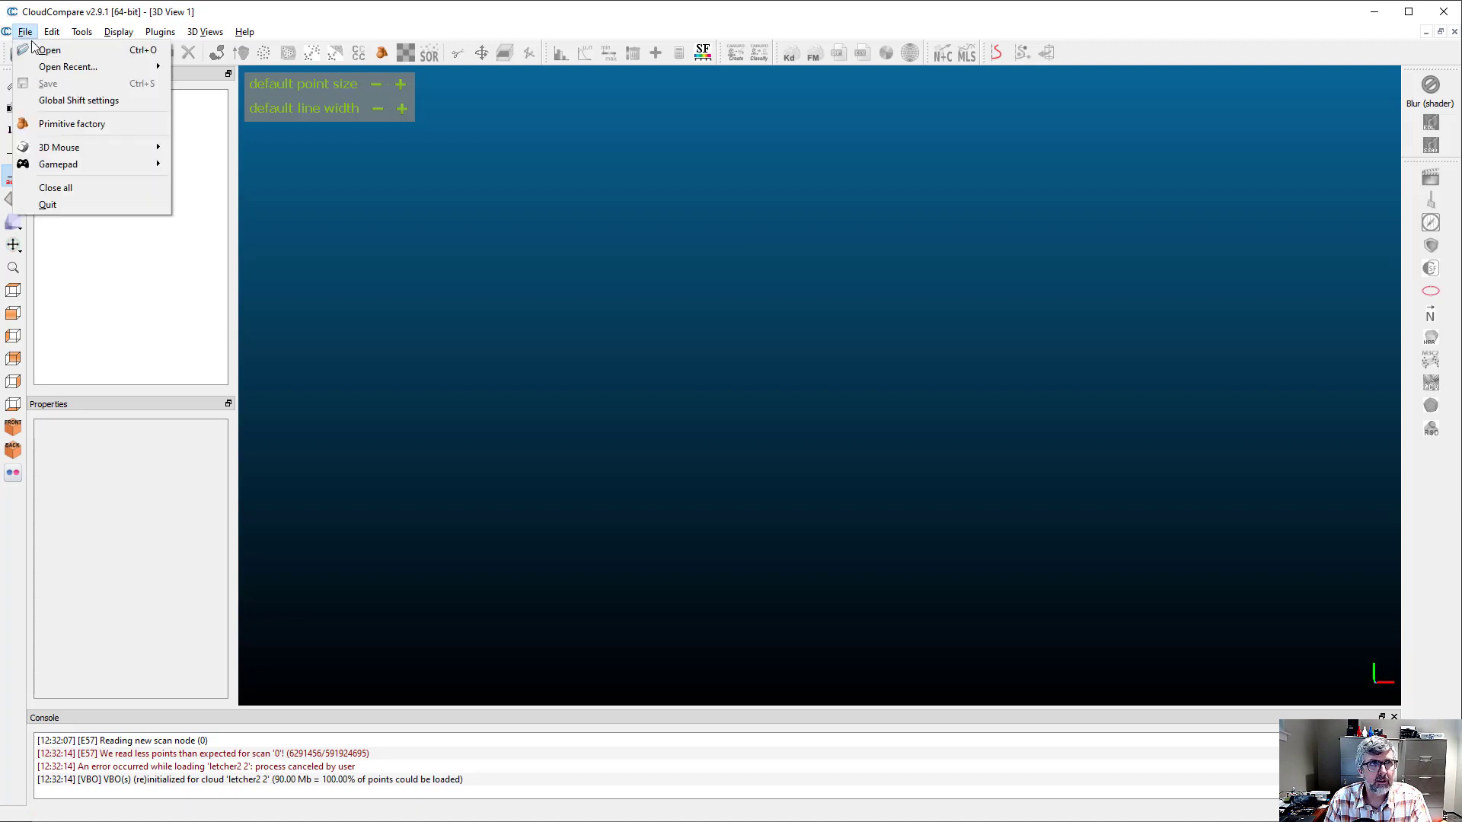
click(52, 49)
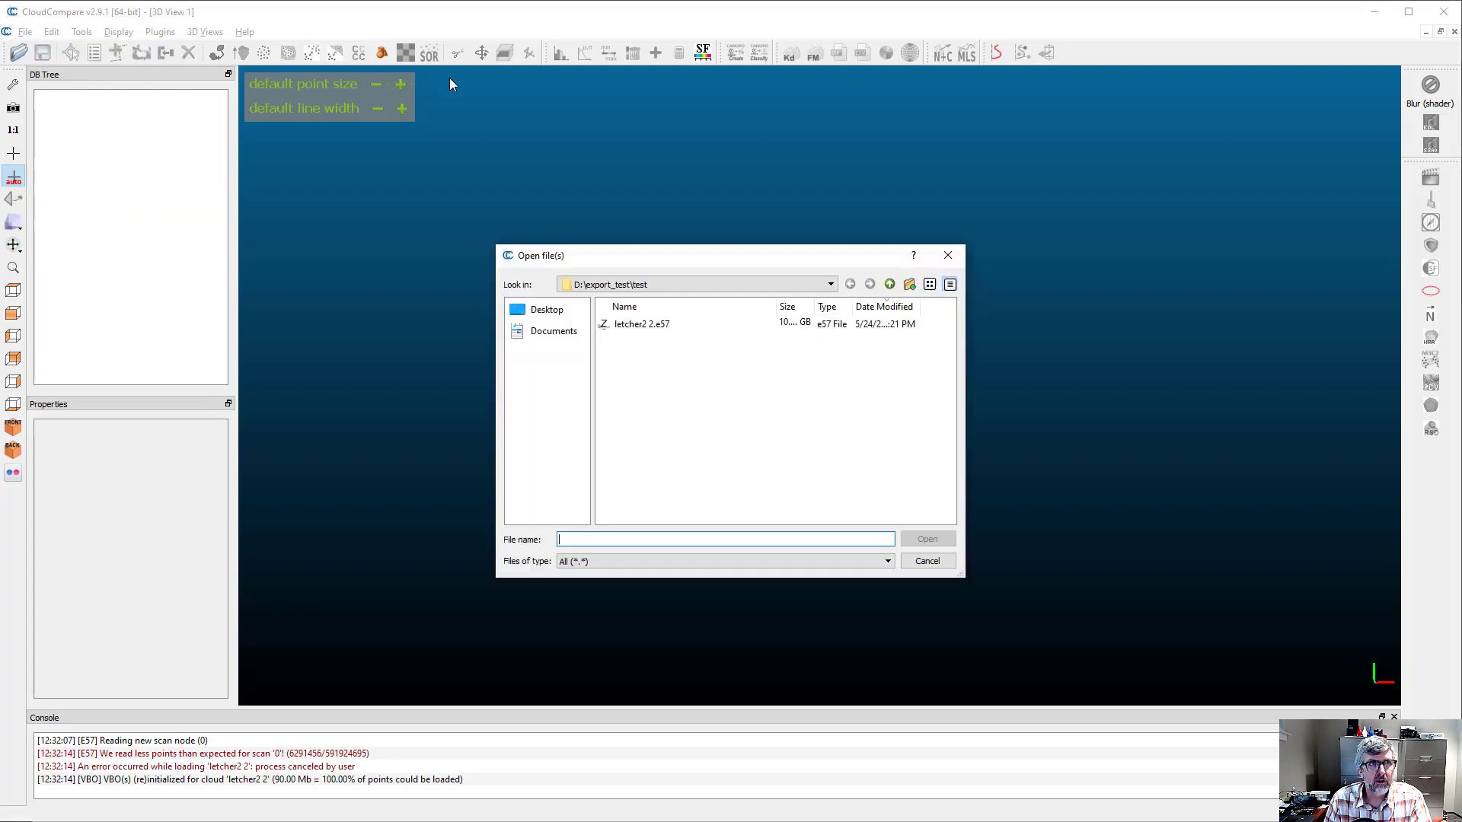
click(651, 326)
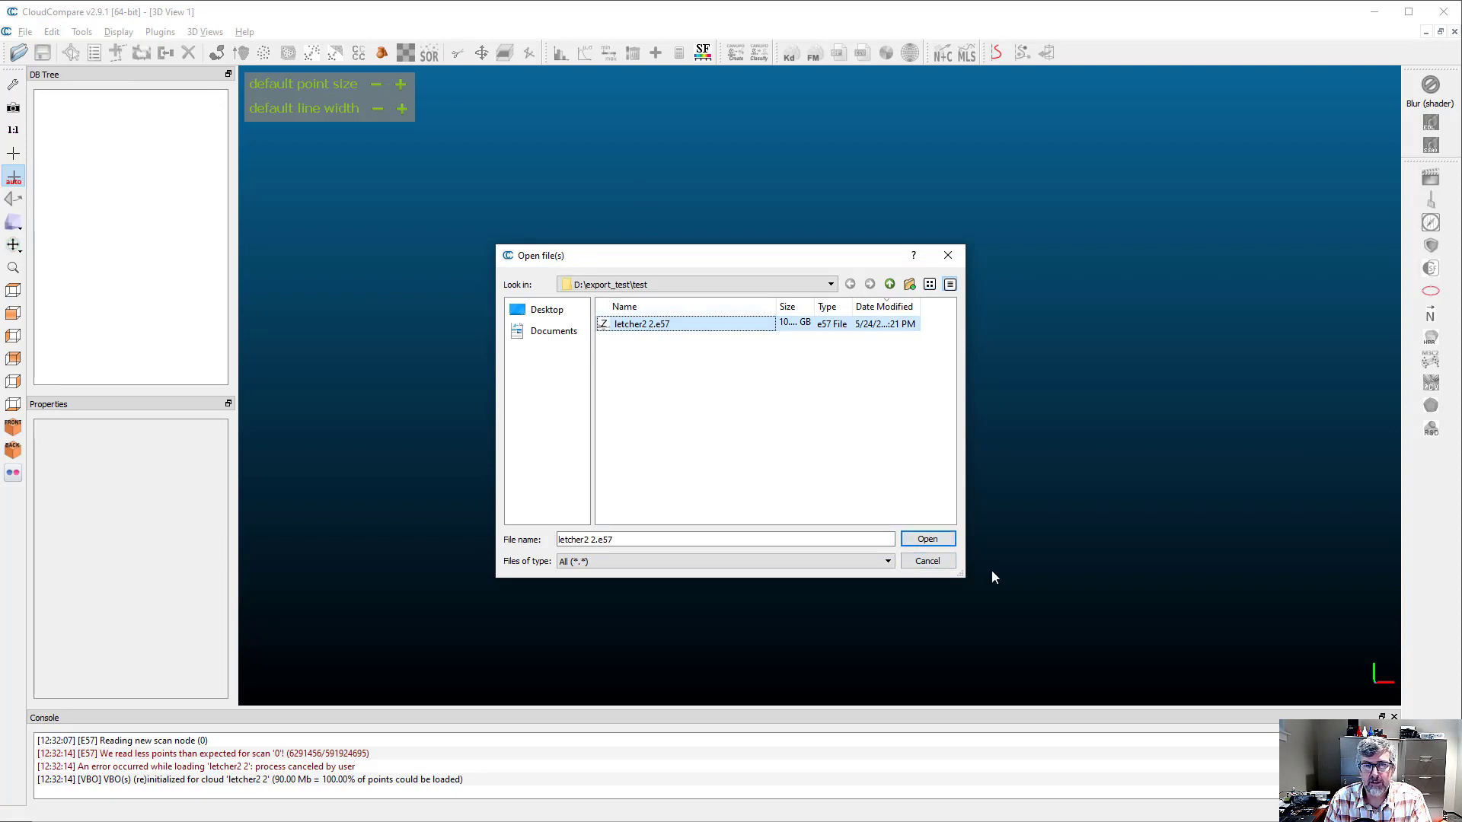
click(927, 540)
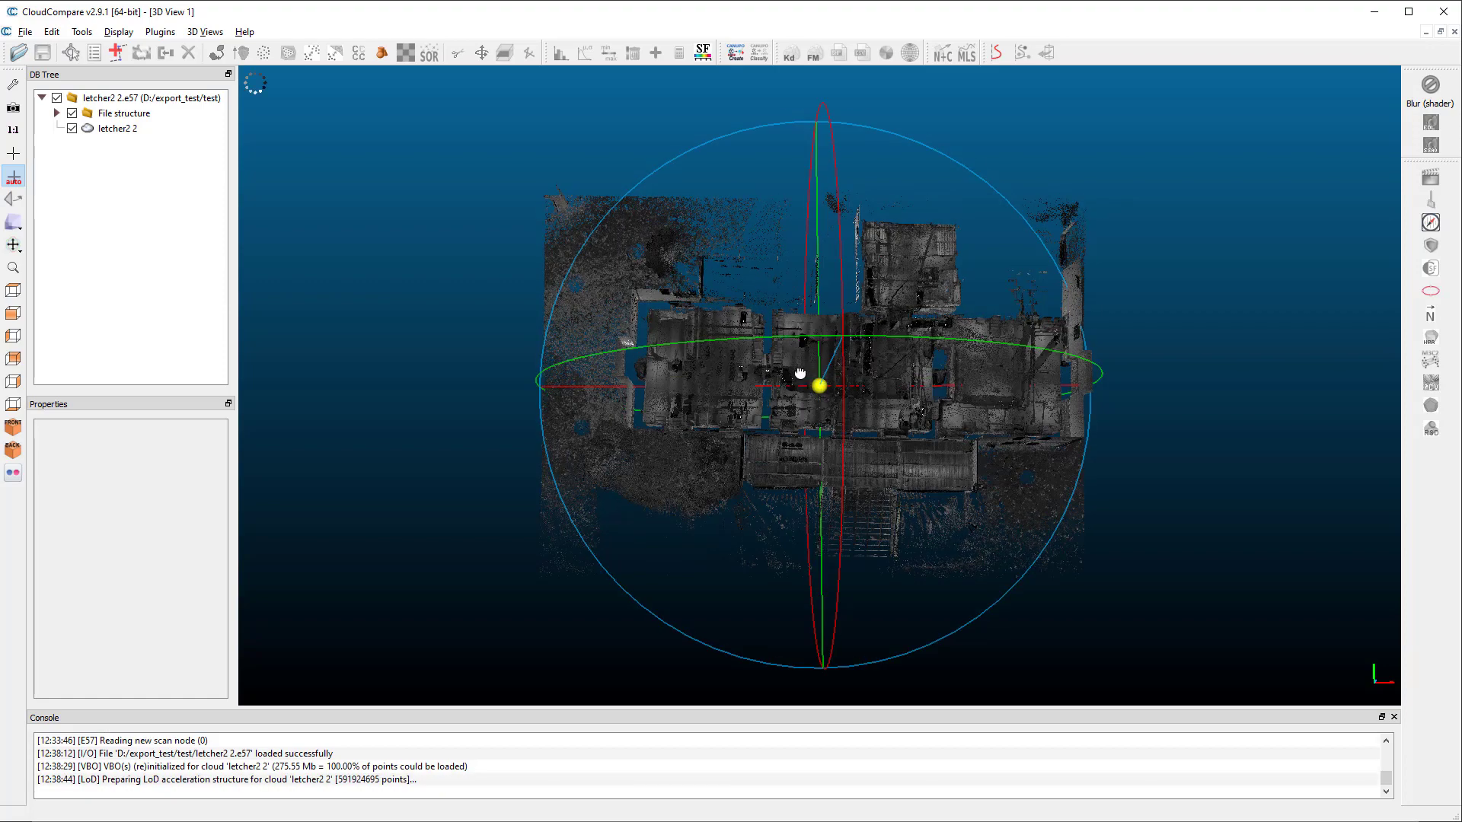
Orbit the view and select letcher2 2 to show its 591,924,695-point properties.
drag(799, 401, 751, 169)
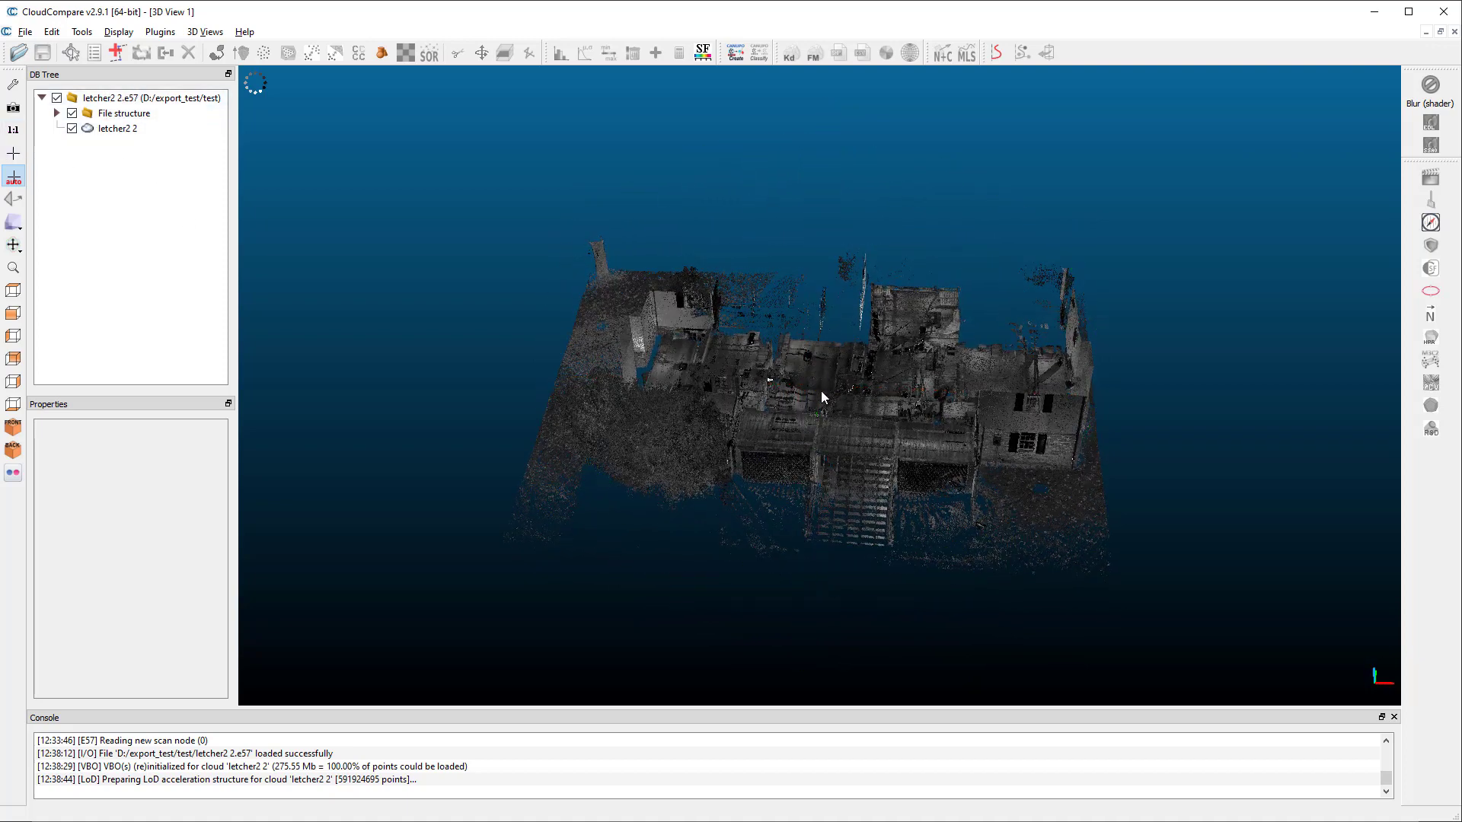
click(107, 130)
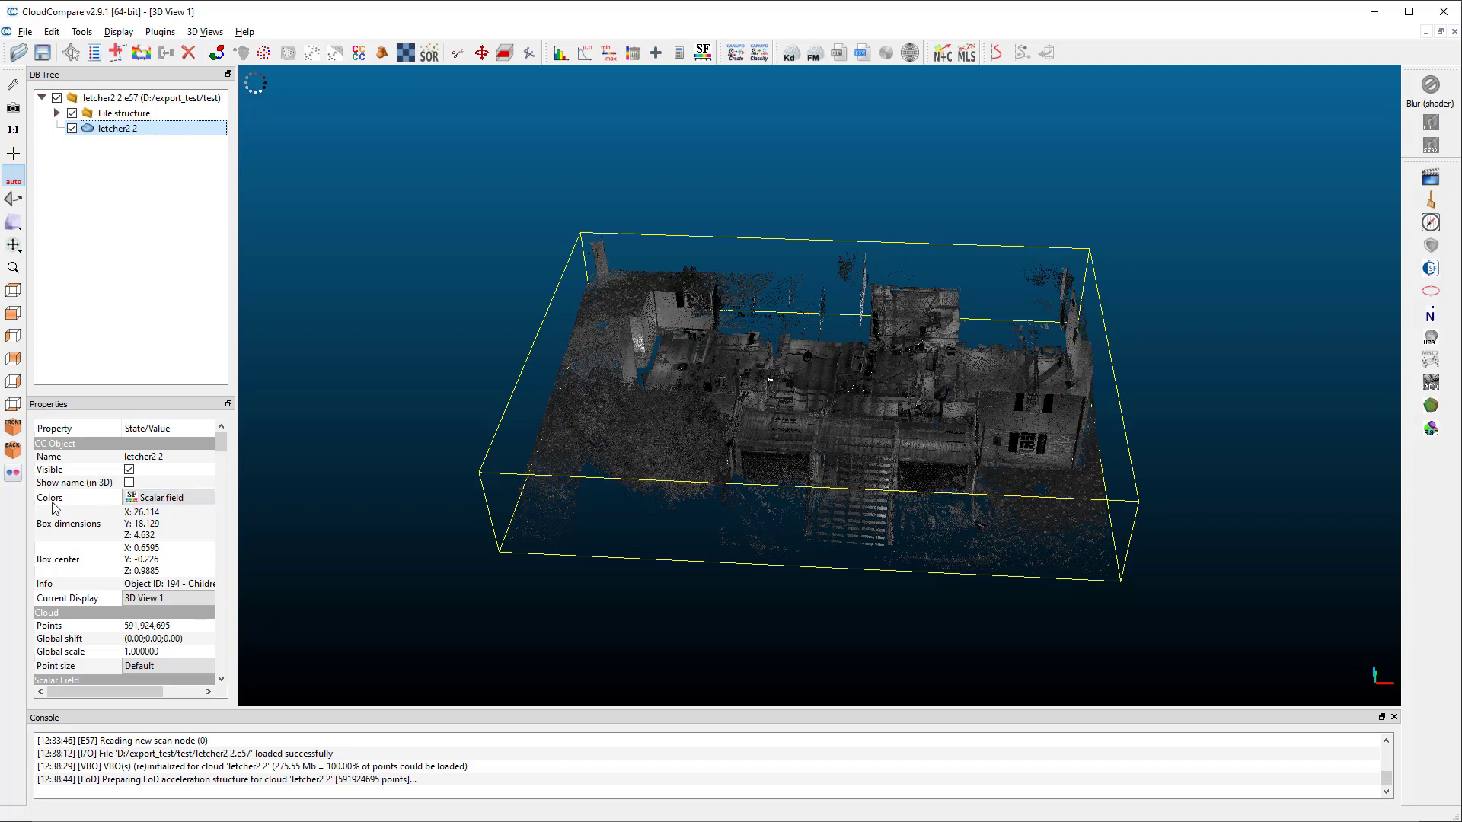
Switch letcher2 2's colors from Scalar field to RGB and widen the DB Tree and Properties panels.
click(172, 498)
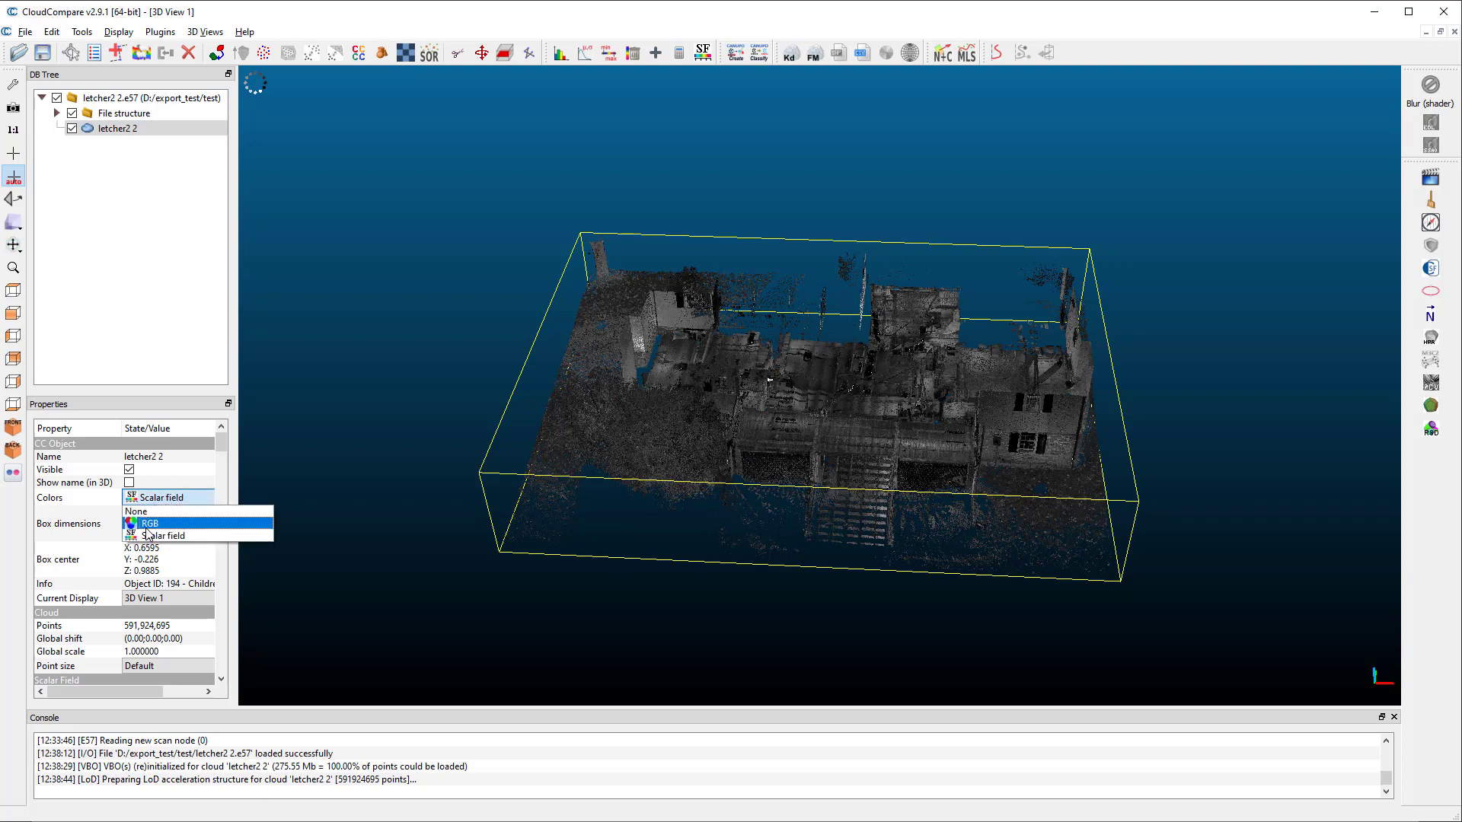
click(445, 524)
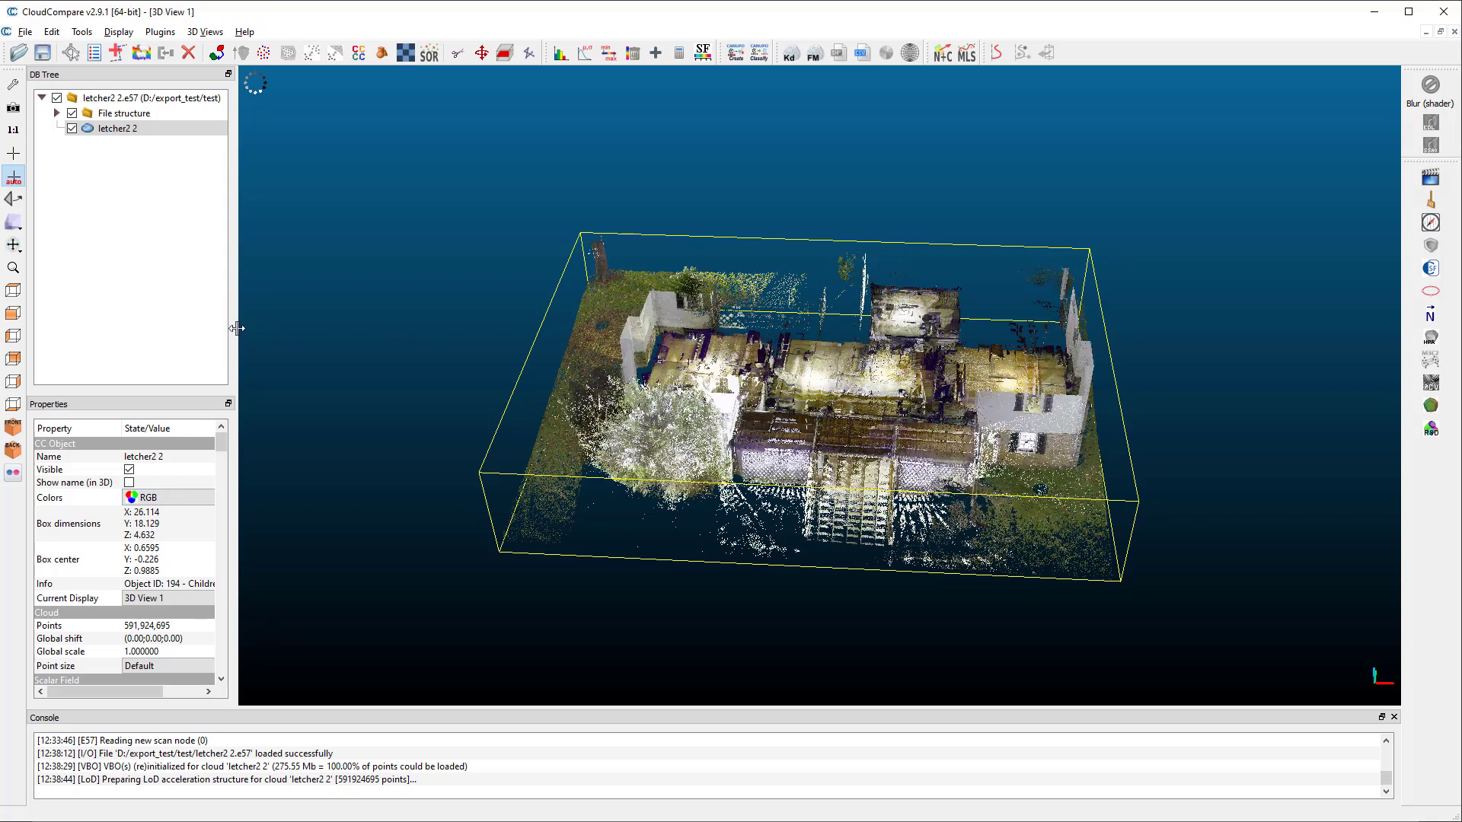
drag(237, 328, 343, 330)
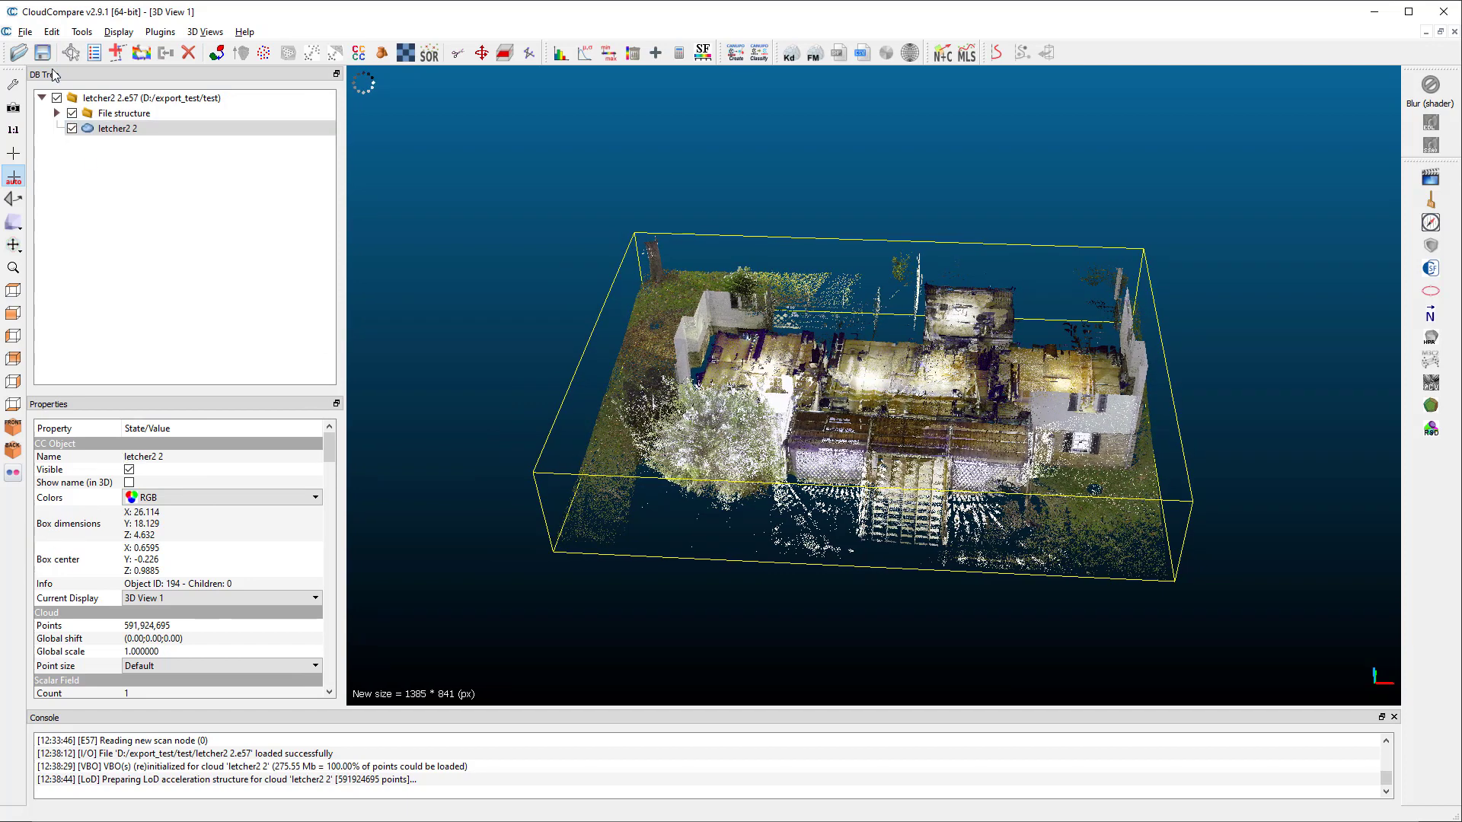
Inspect the File structure entry, delete it, and reselect the letcher2 2 cloud.
click(104, 130)
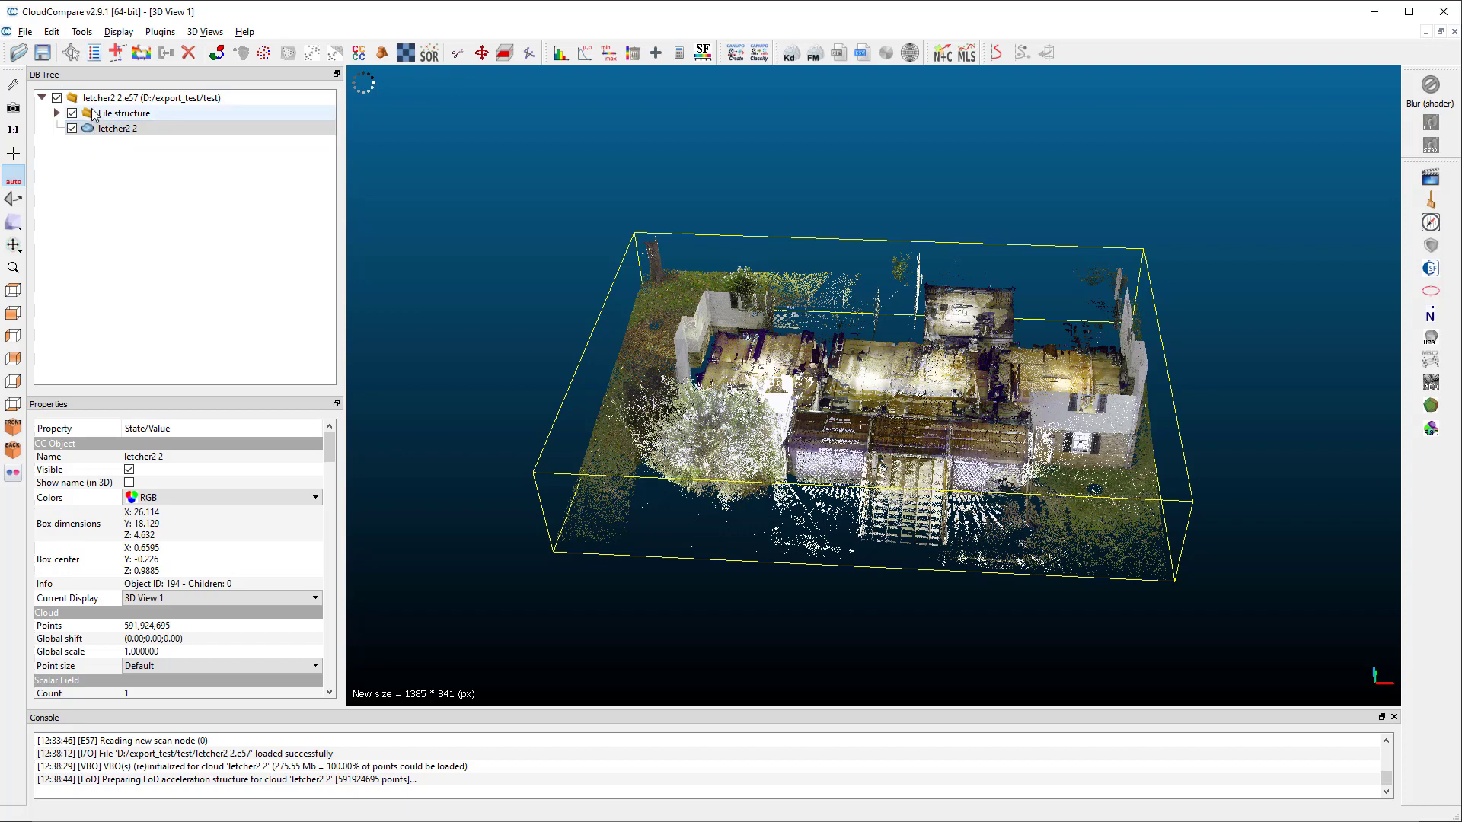
click(94, 114)
click(57, 113)
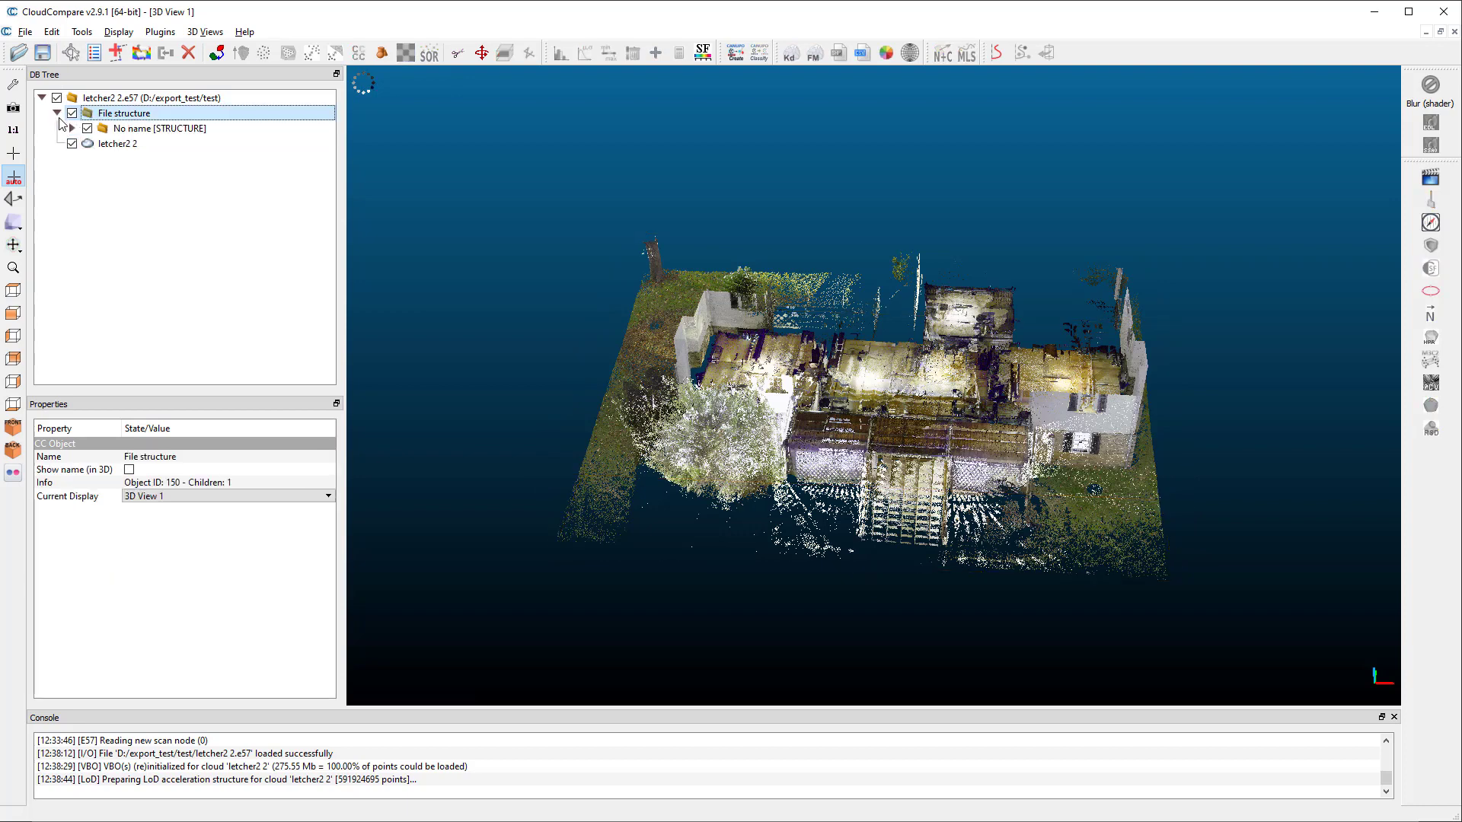
click(72, 128)
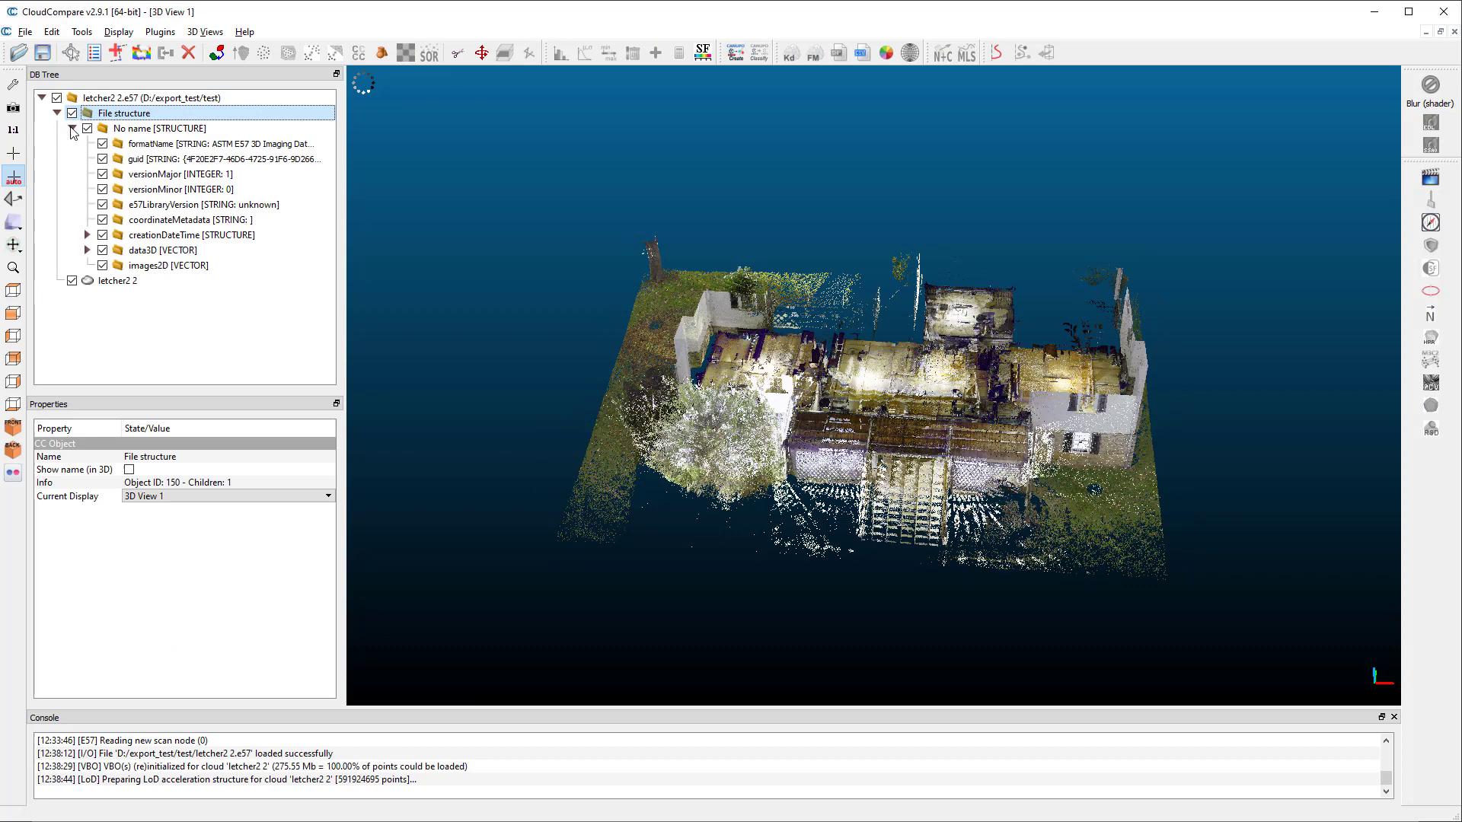
click(72, 129)
click(57, 113)
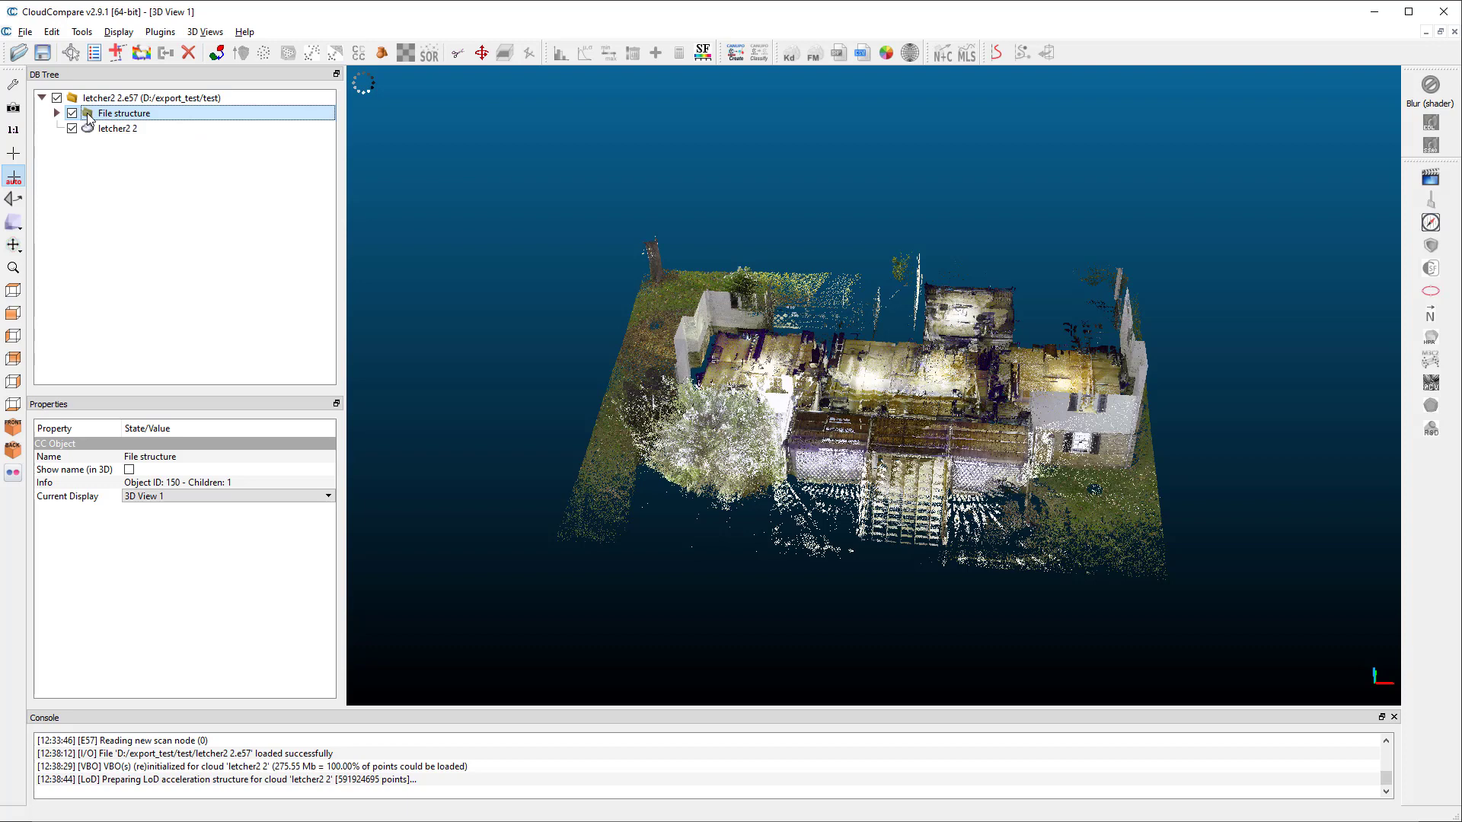
key(Delete)
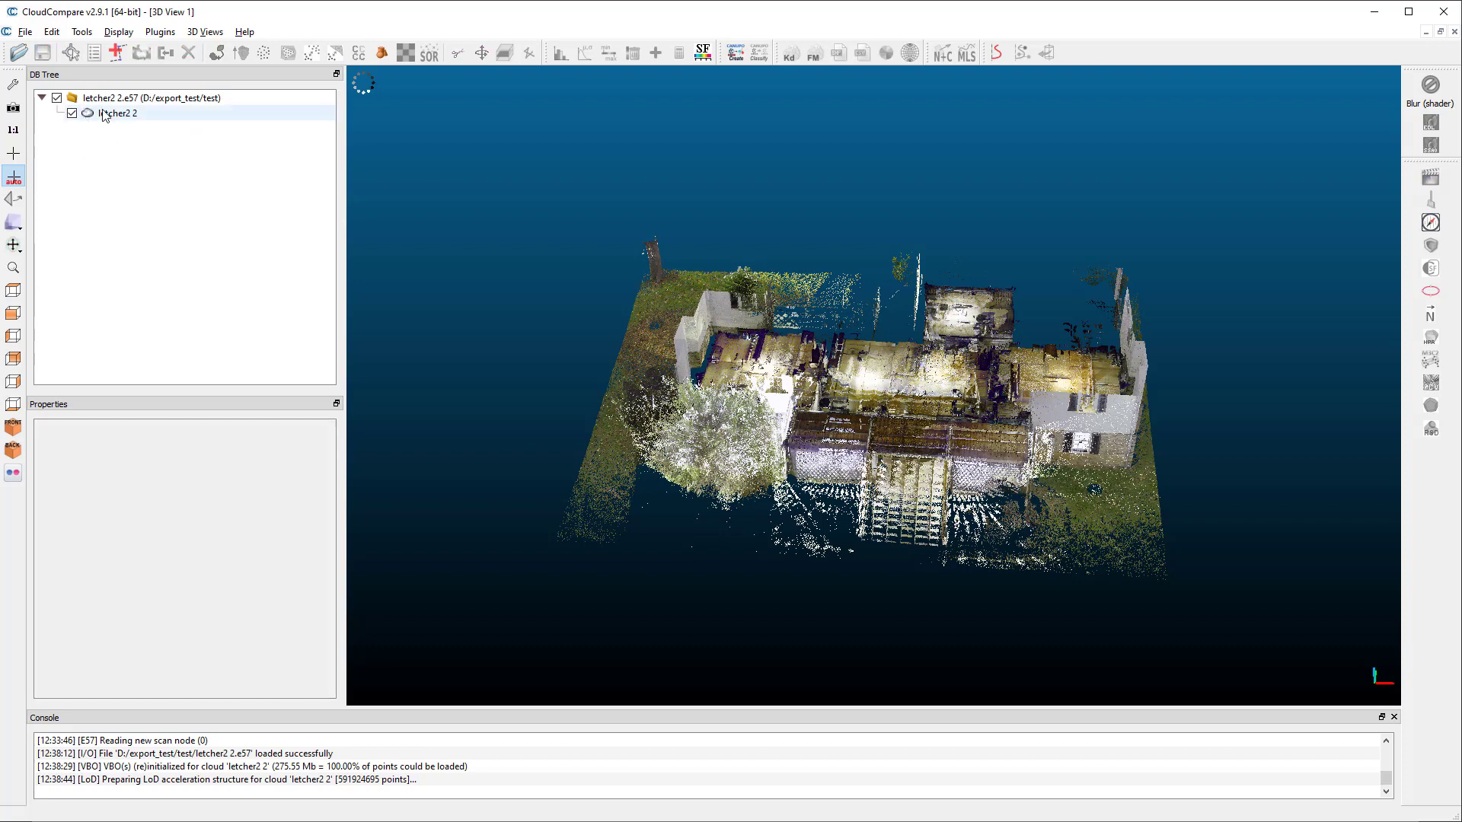
click(106, 114)
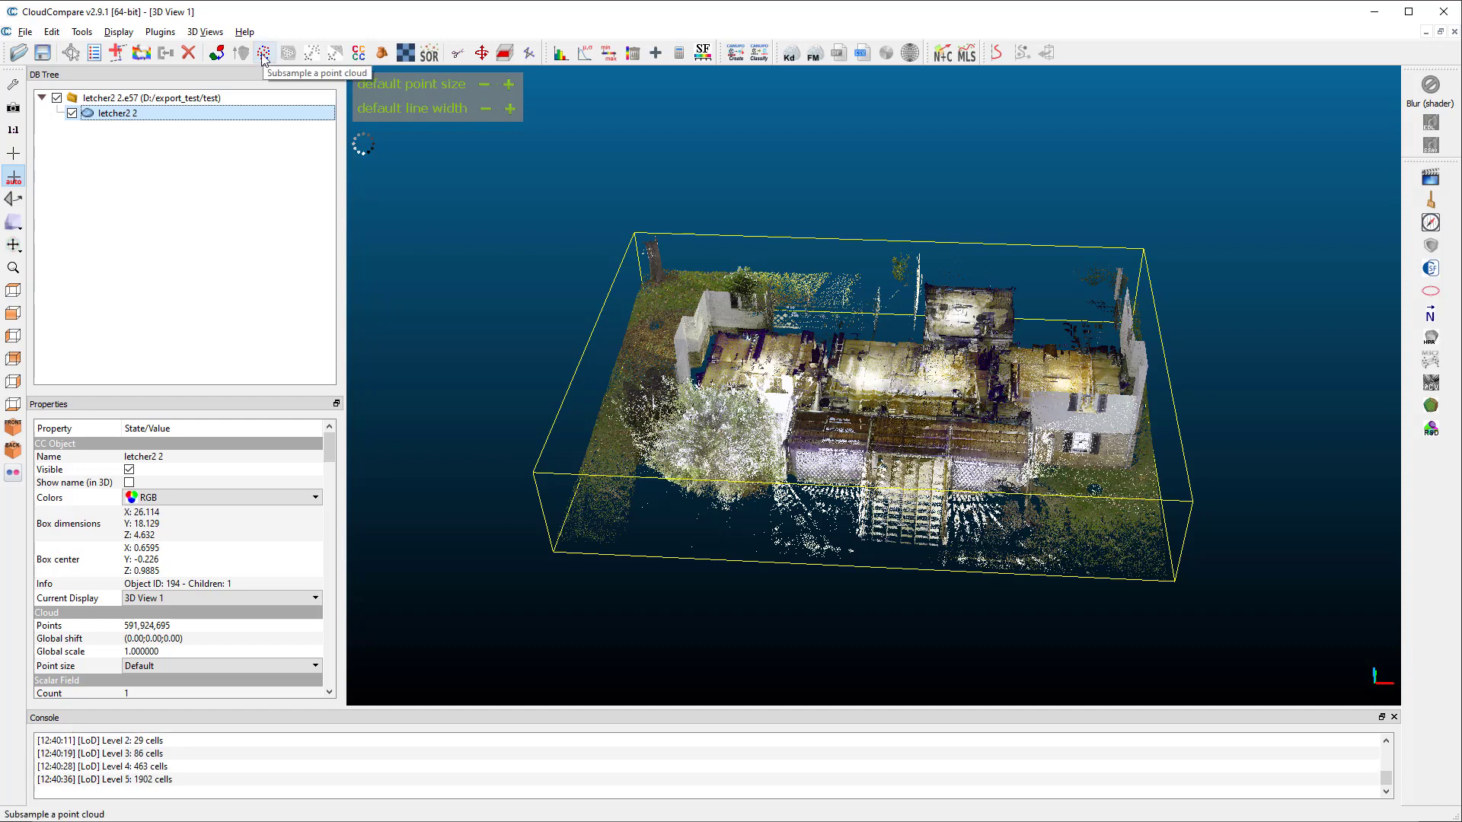
Randomly subsample letcher2 2 from 591924695 down to 300000000 remaining points.
click(264, 52)
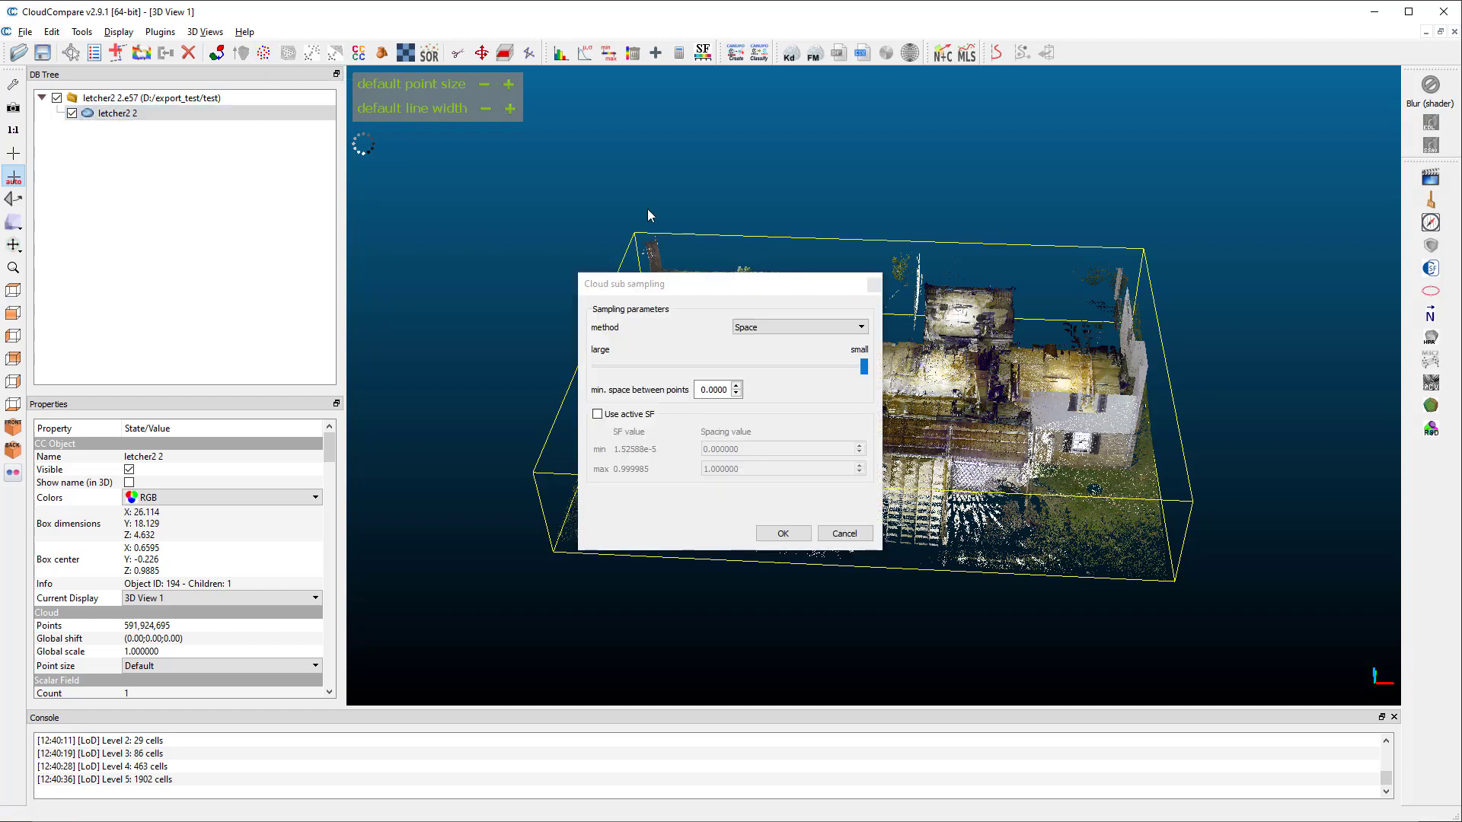
drag(766, 287, 734, 218)
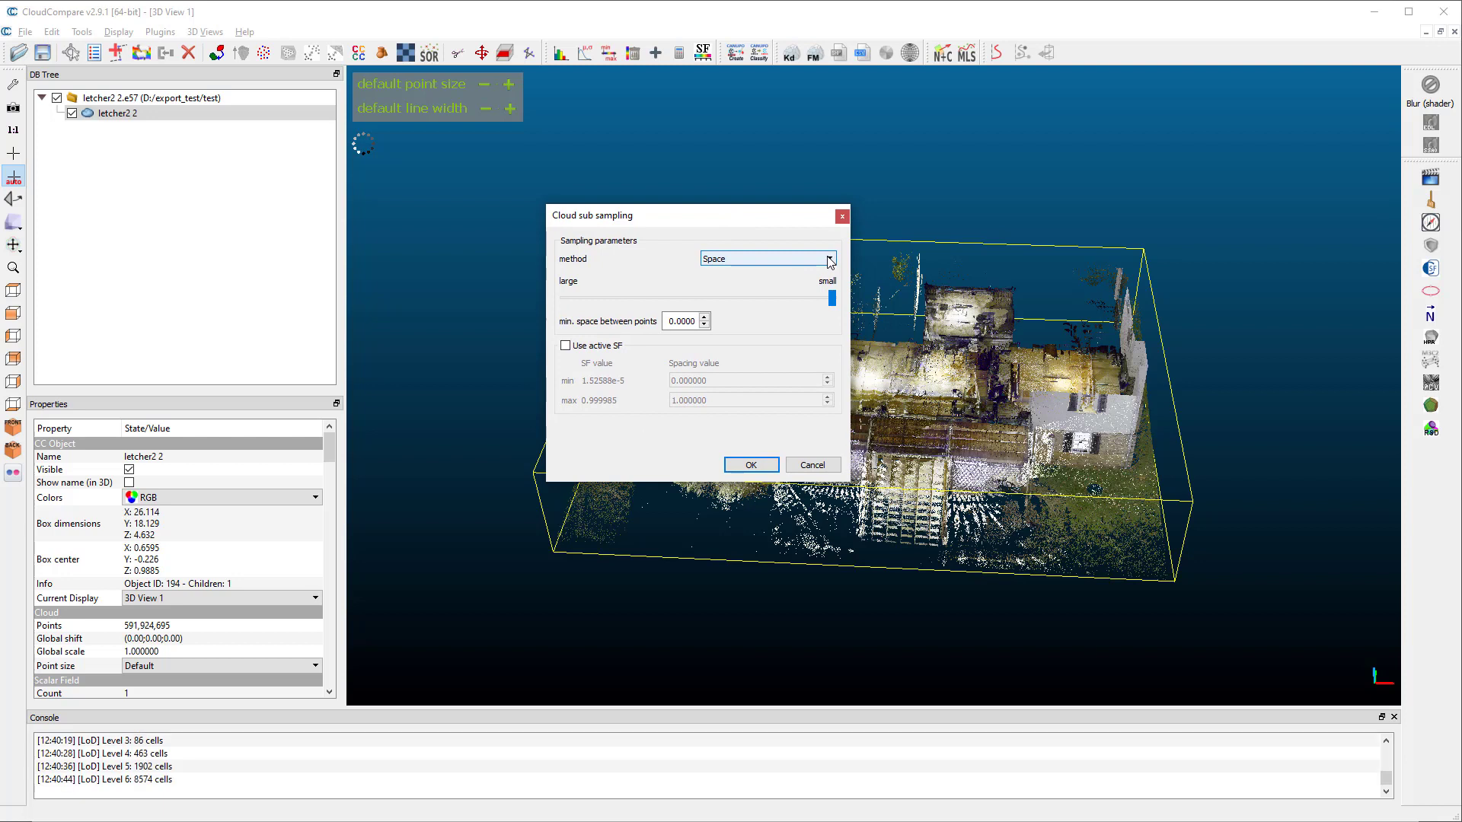
click(831, 261)
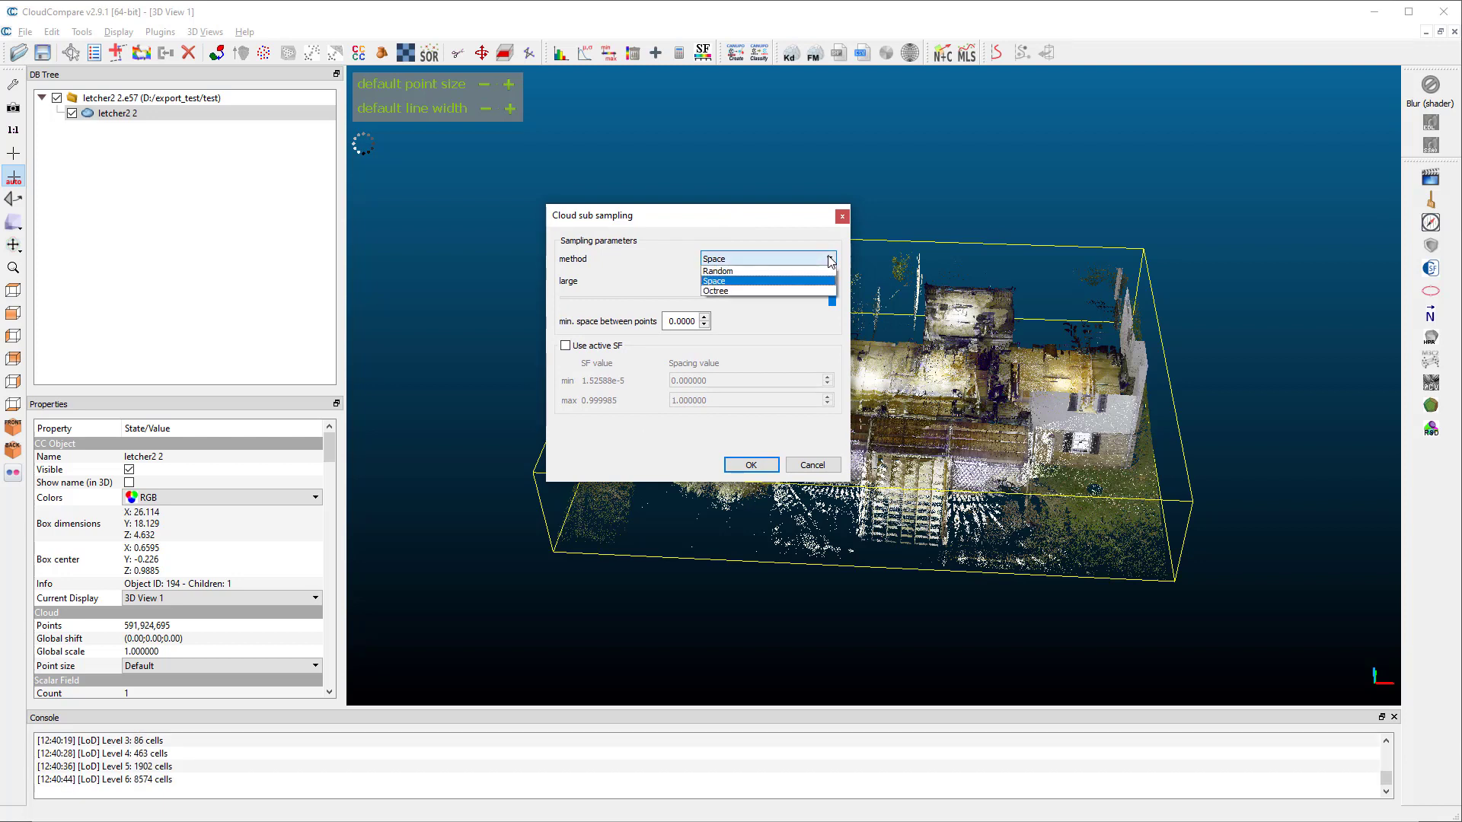
click(768, 275)
click(626, 323)
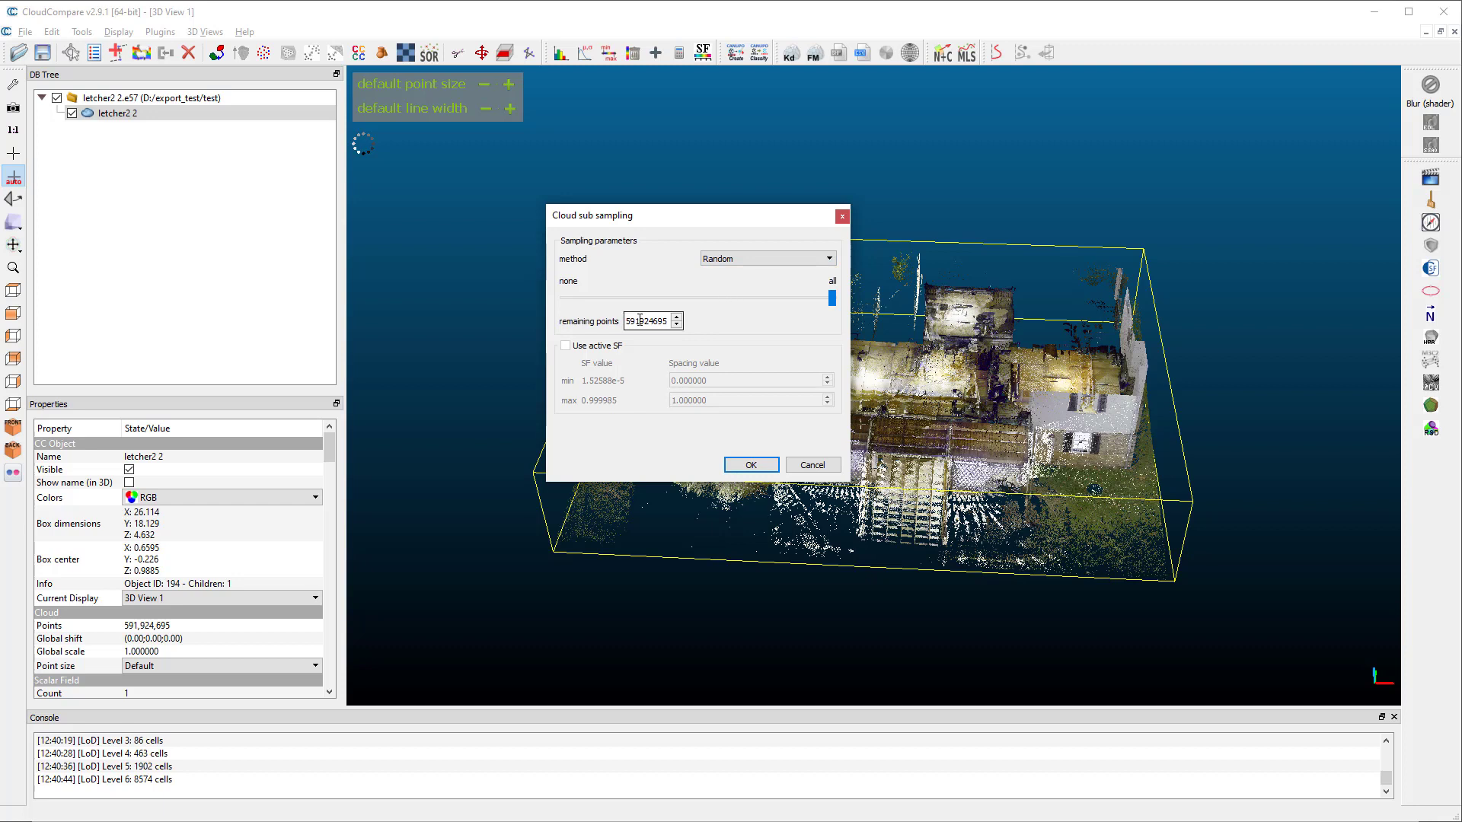
double_click(625, 323)
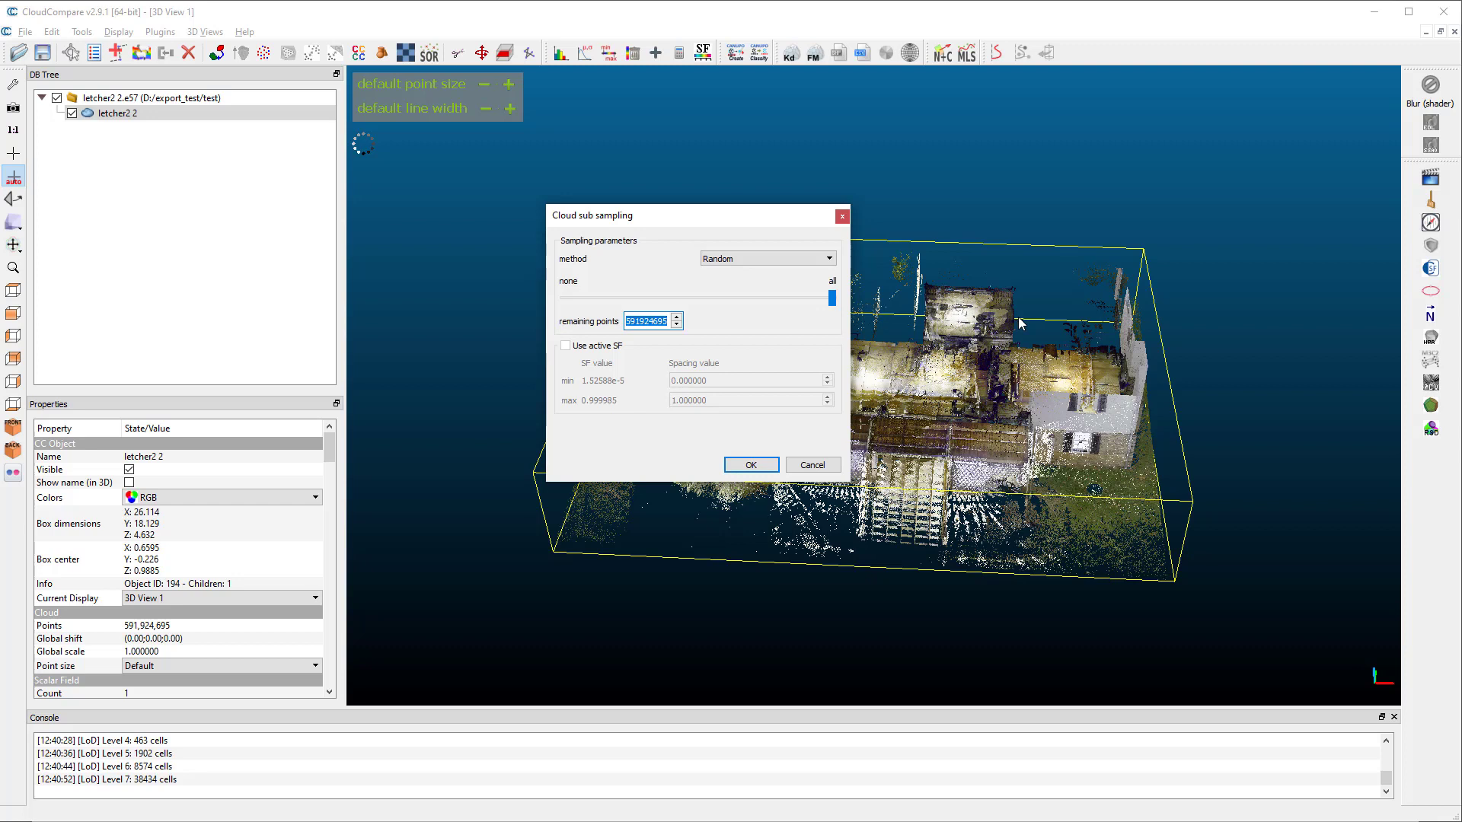
text(30000000)
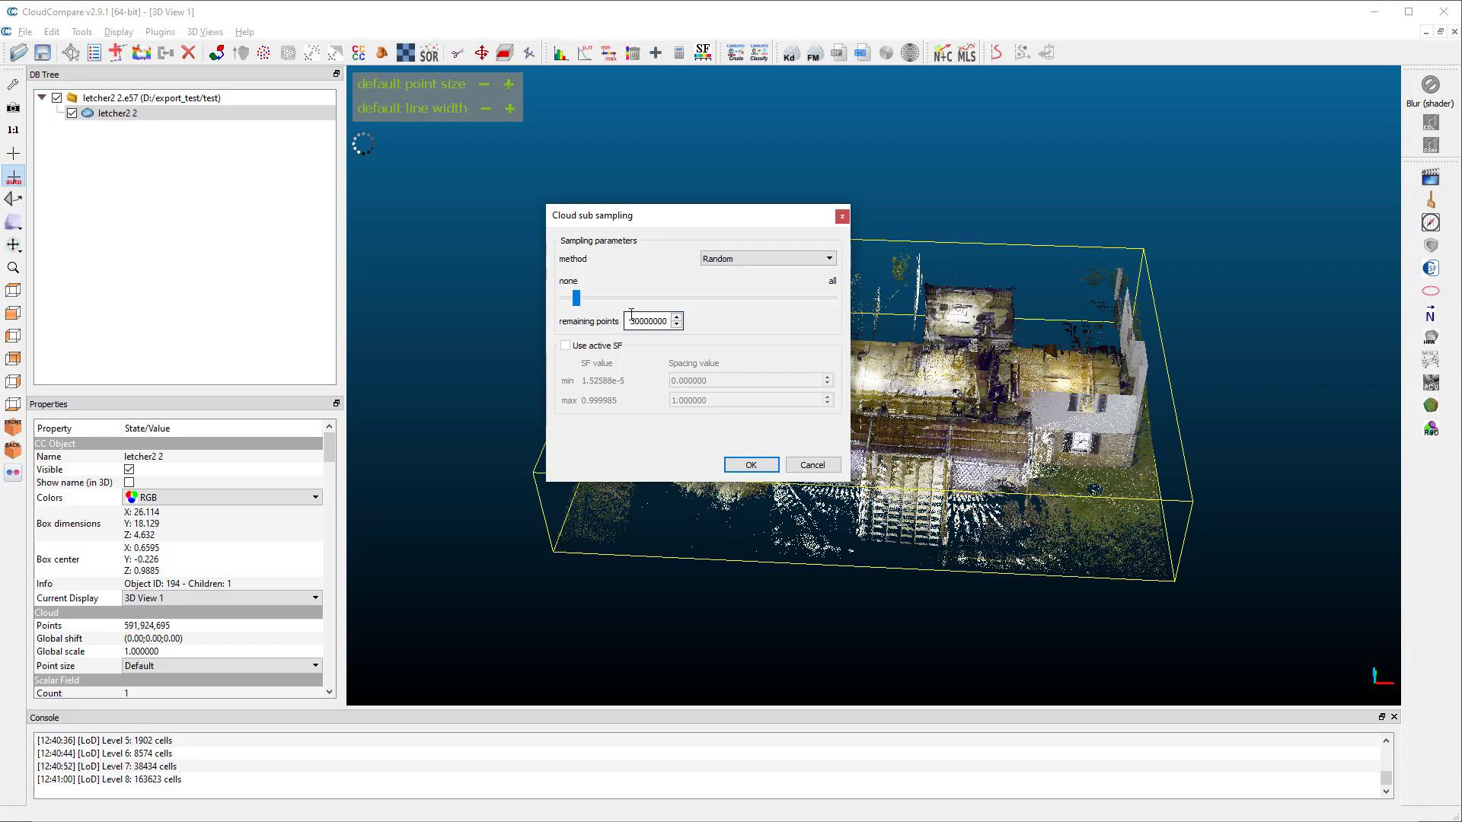
text(0)
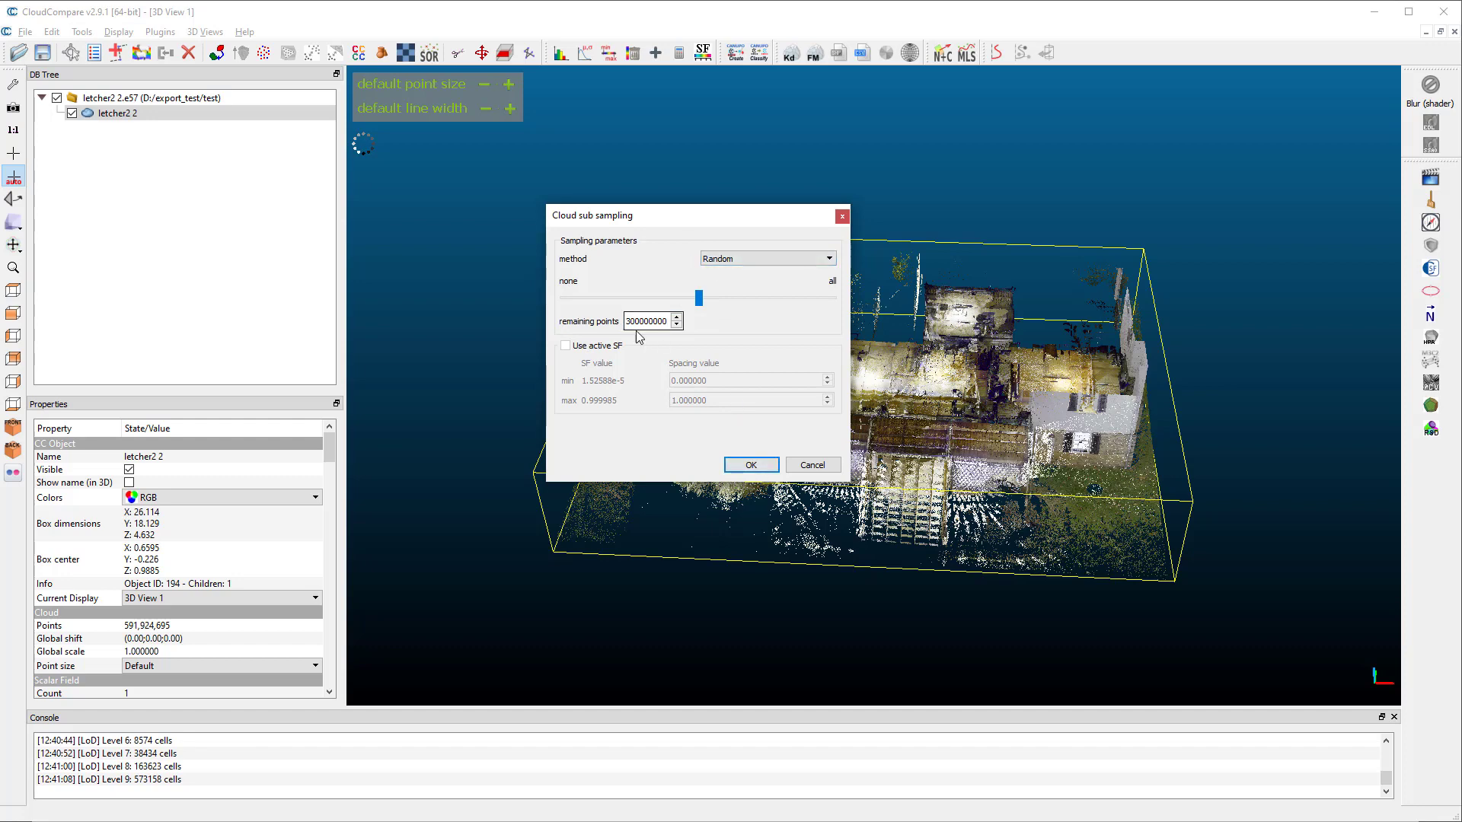
click(754, 465)
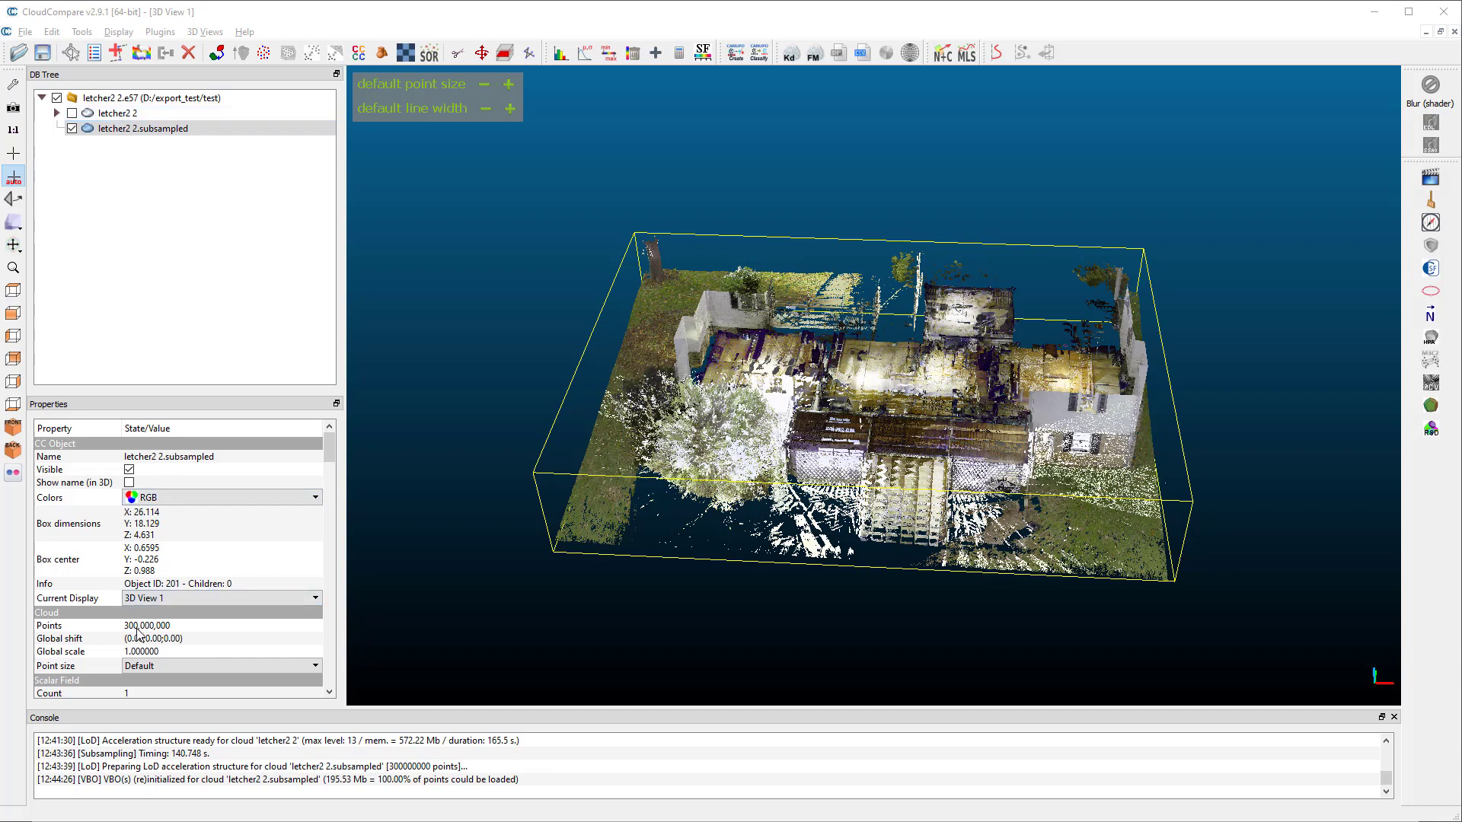
Delete the original letcher2 2 cloud from the DB Tree.
click(118, 114)
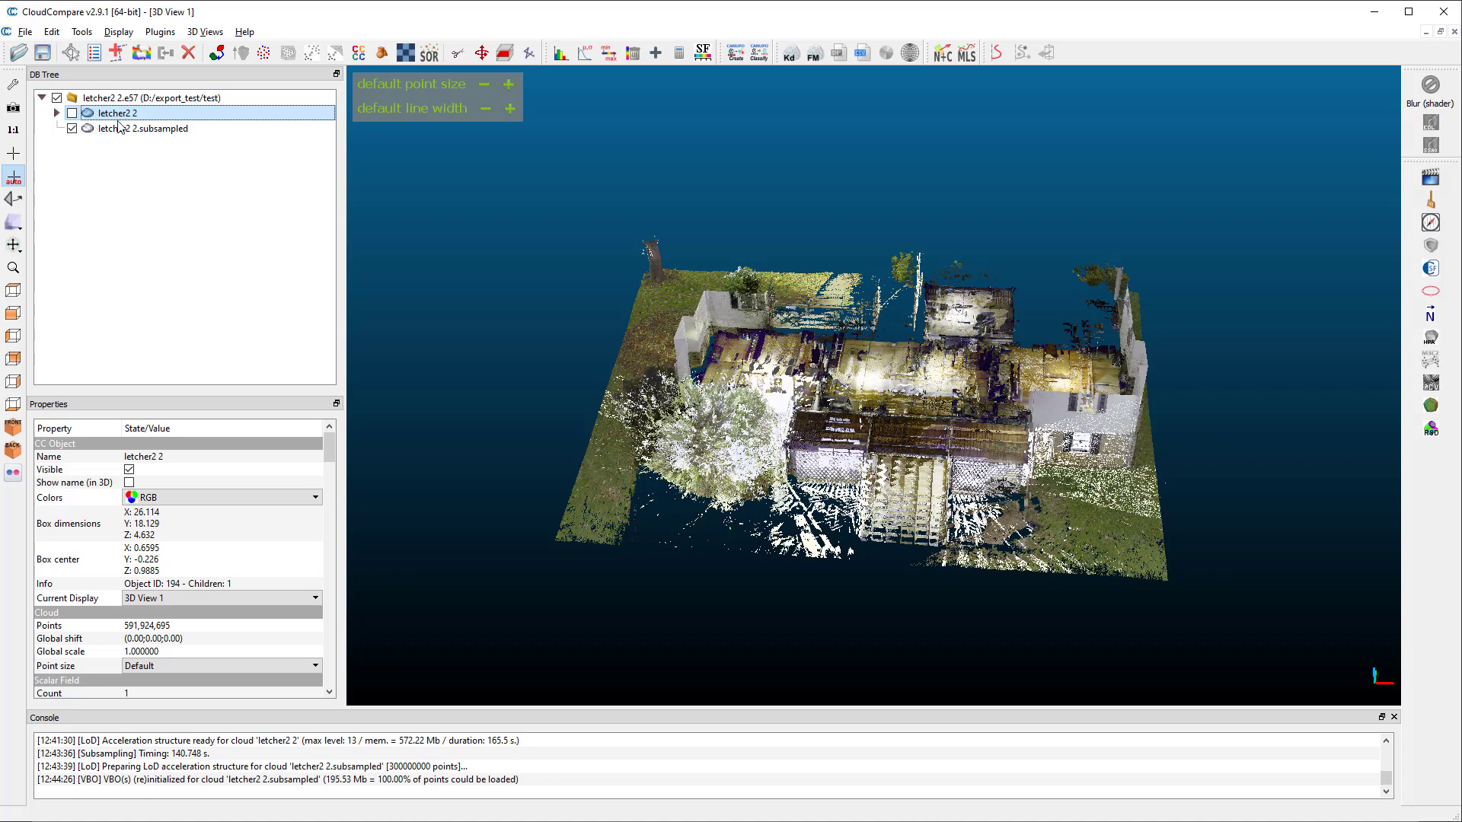
key(Delete)
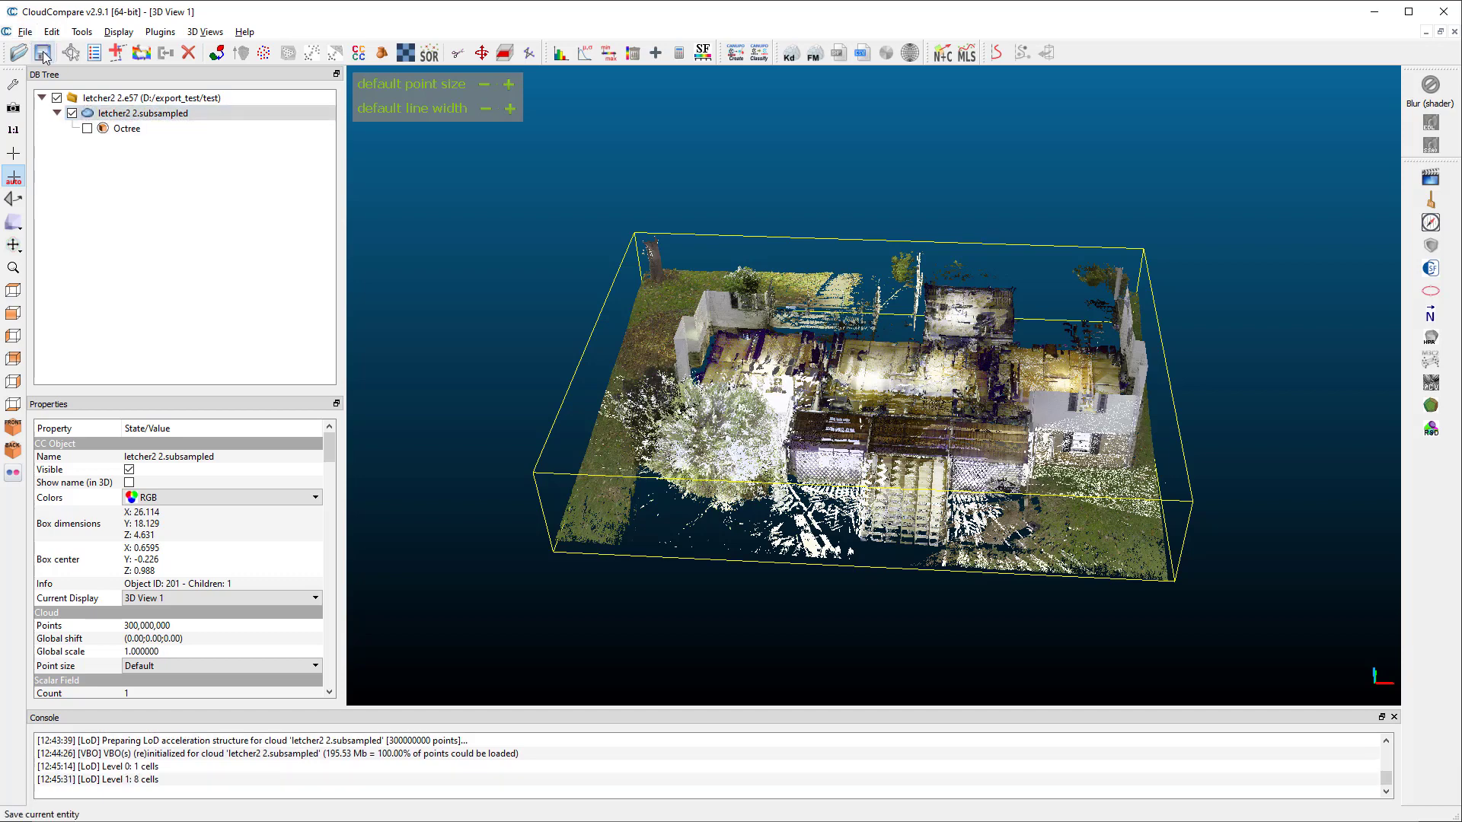
Save the subsampled cloud as LAS file letcher2 2.las with highest resolution scale.
click(42, 54)
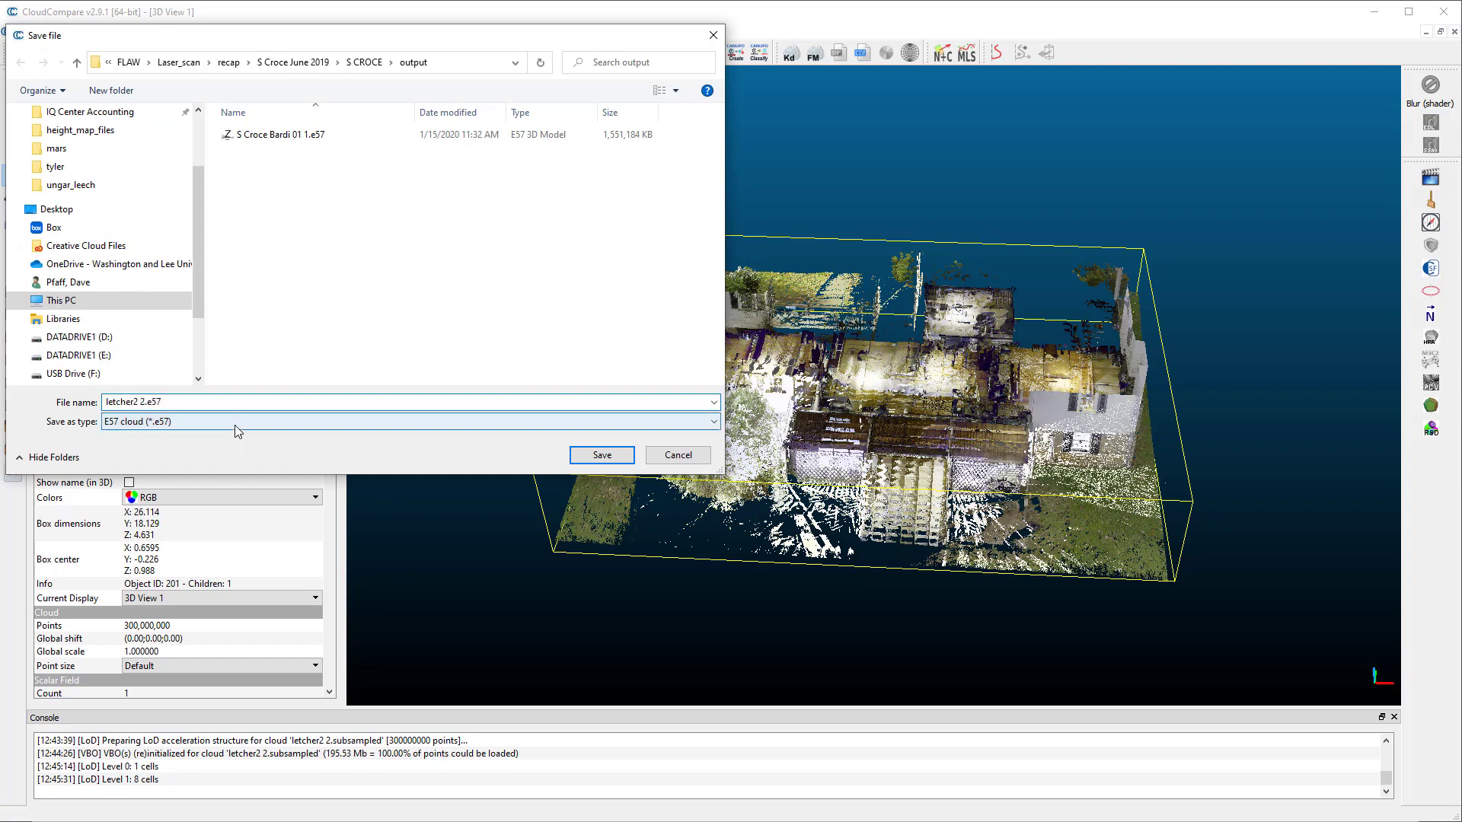
click(235, 423)
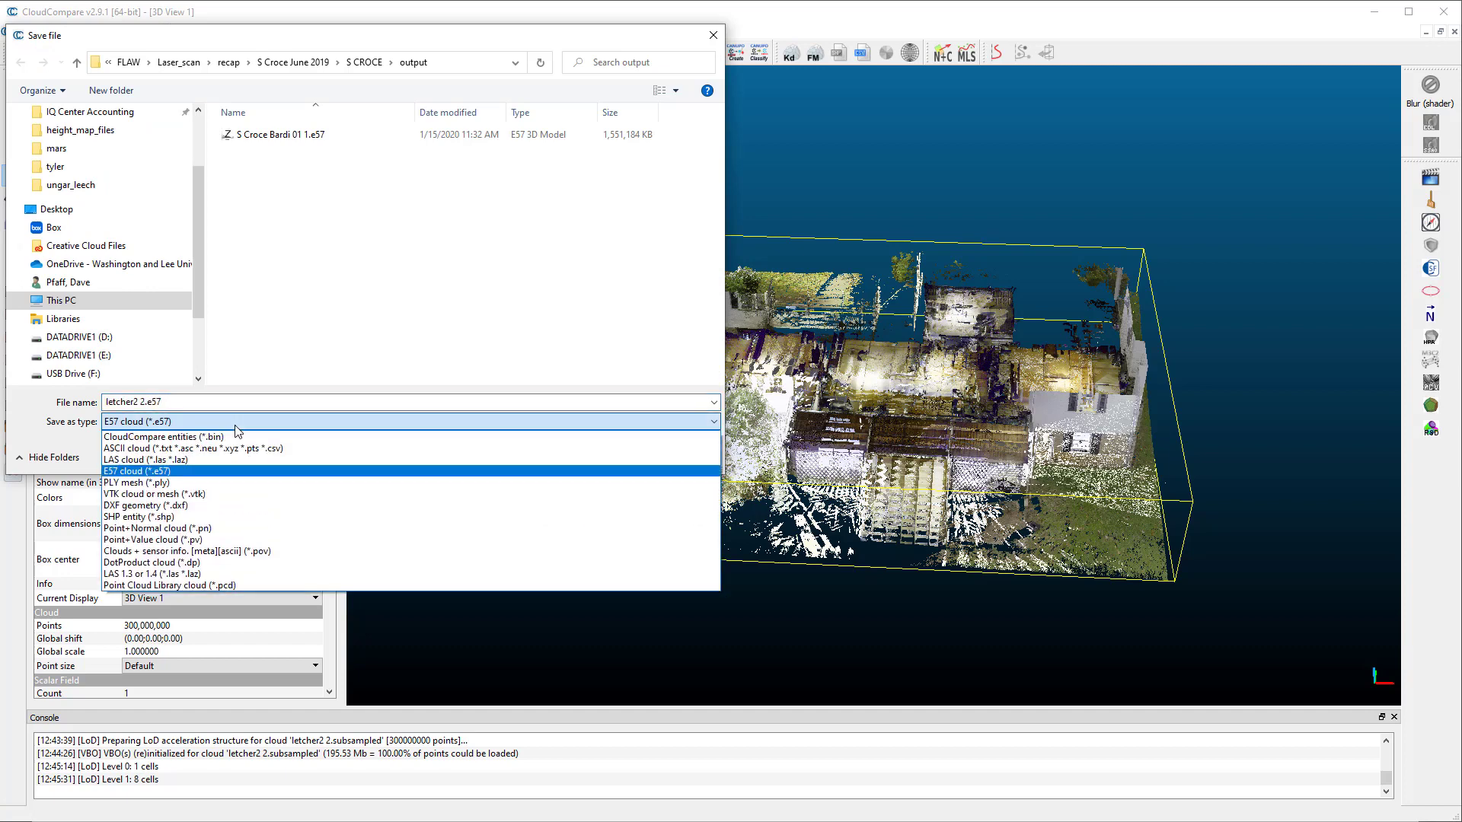
click(160, 462)
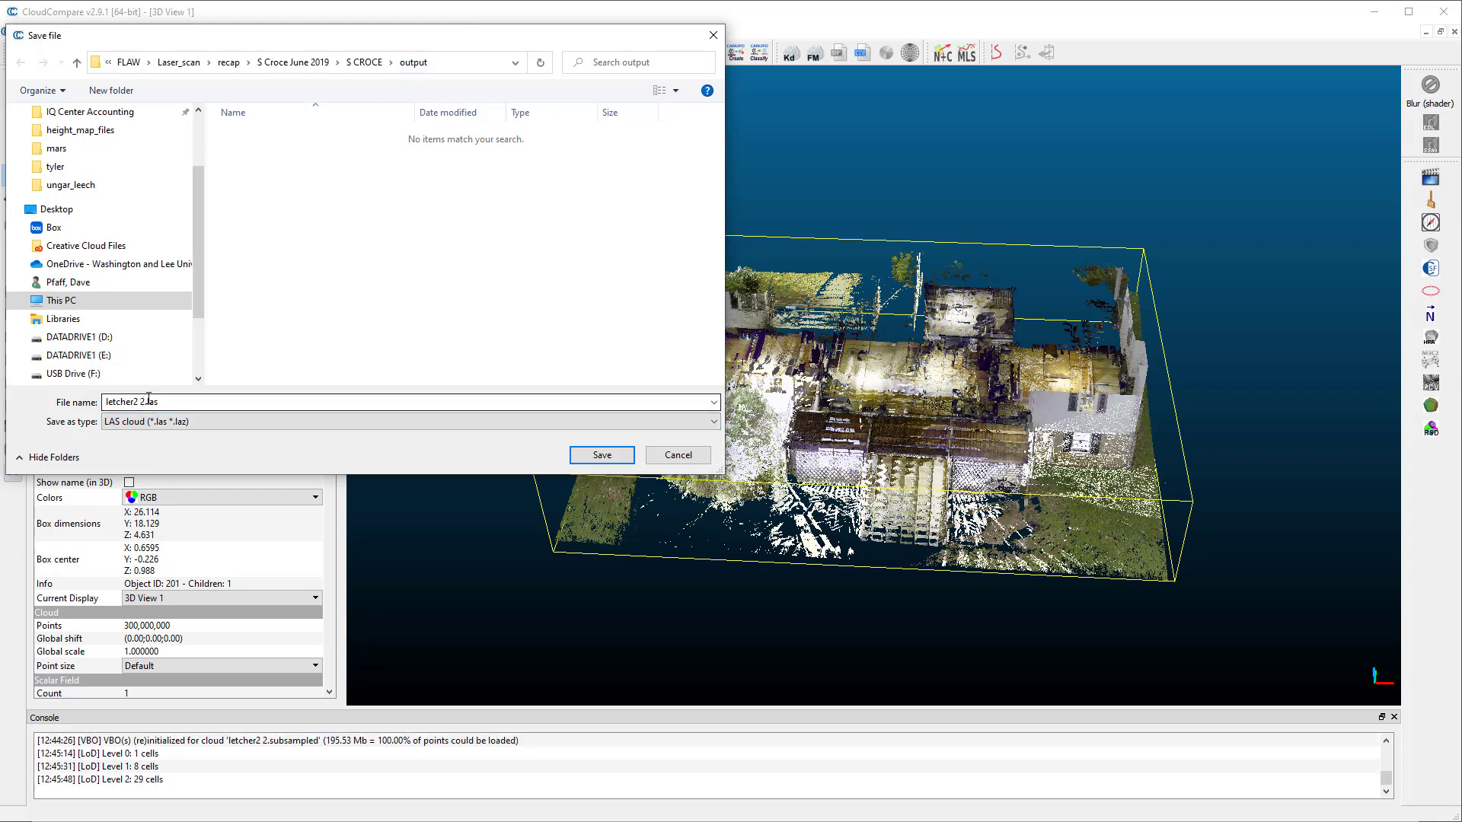
click(603, 456)
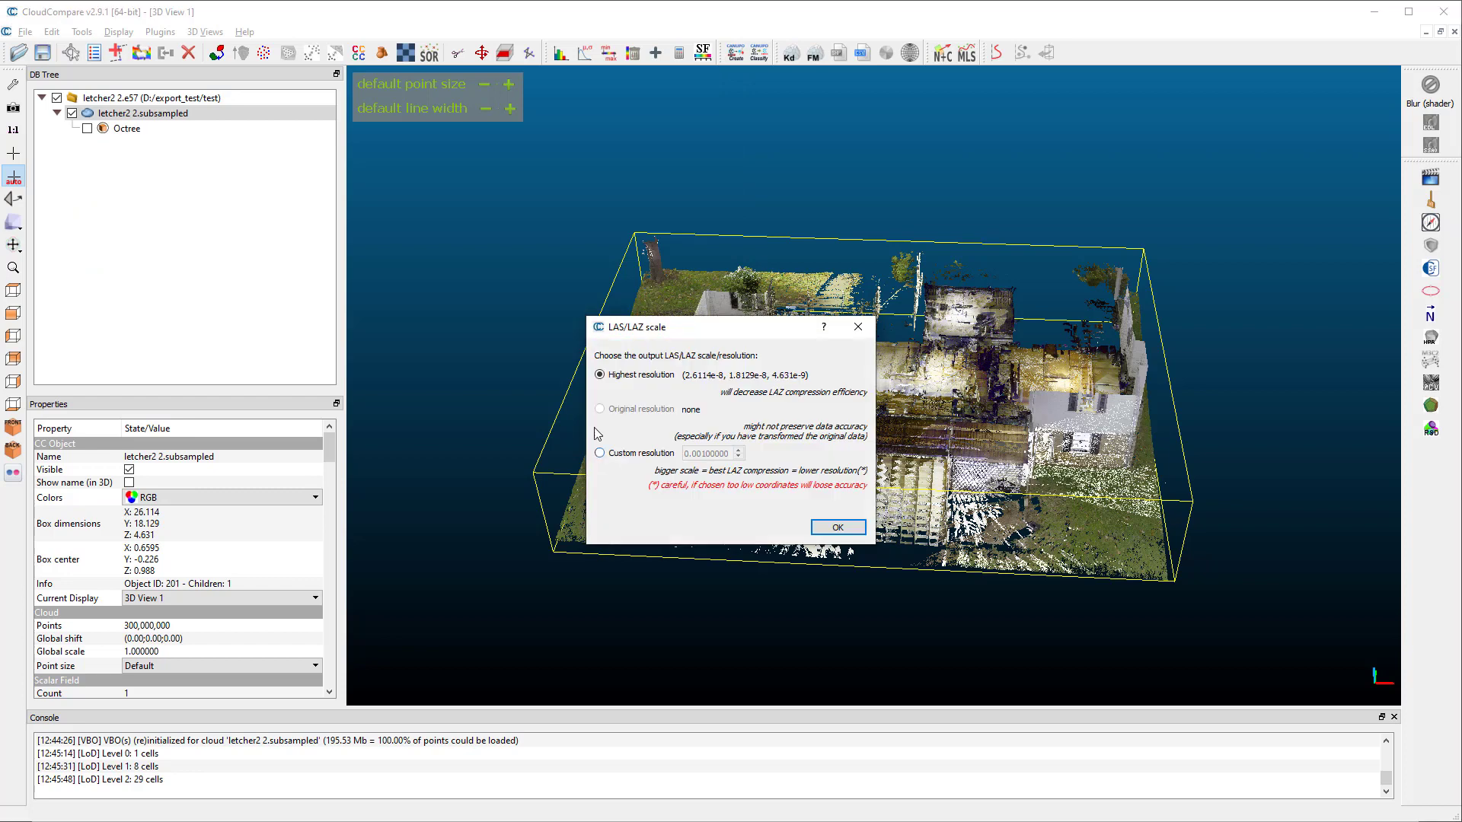
click(837, 527)
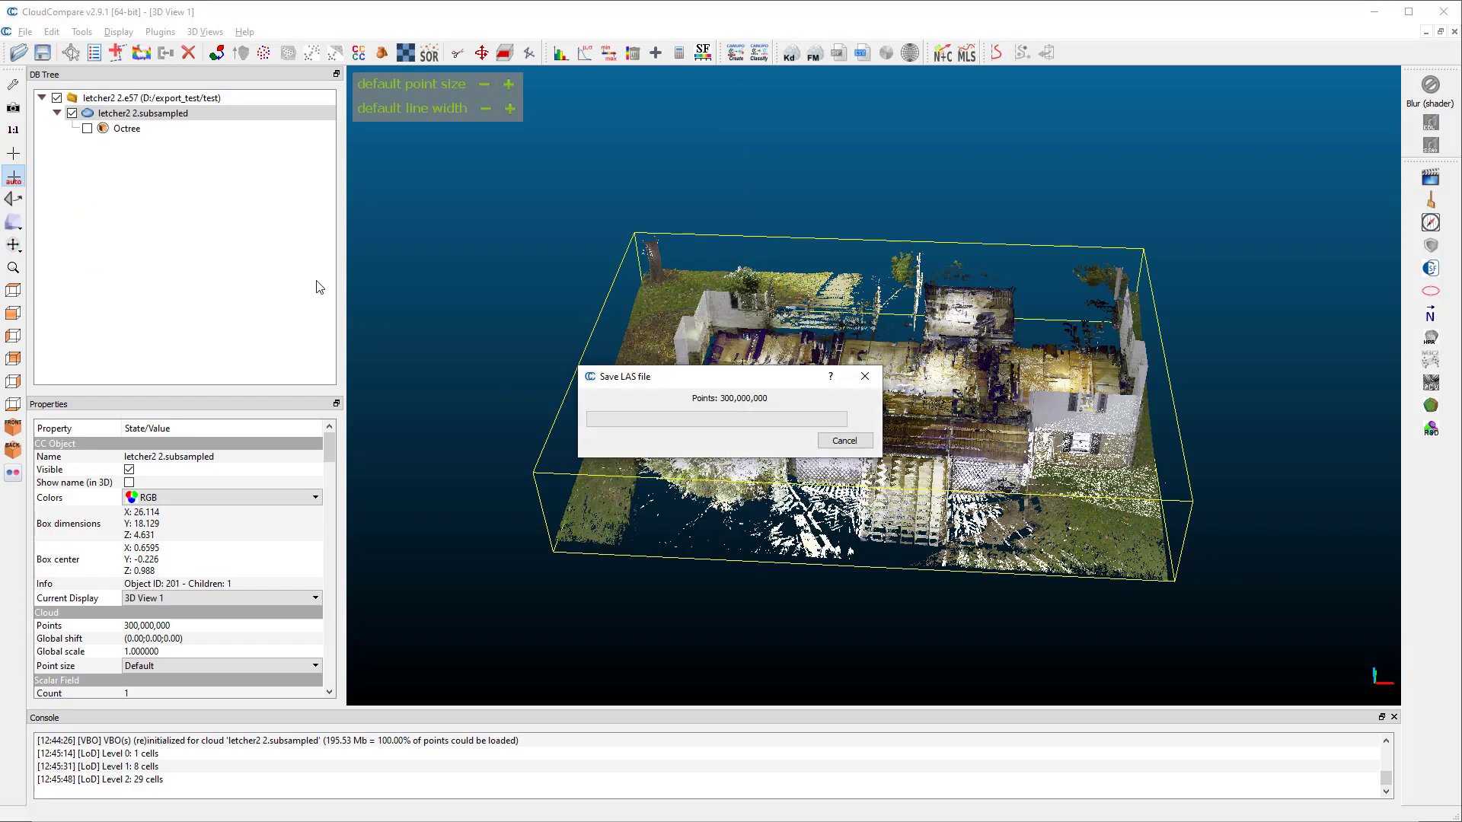